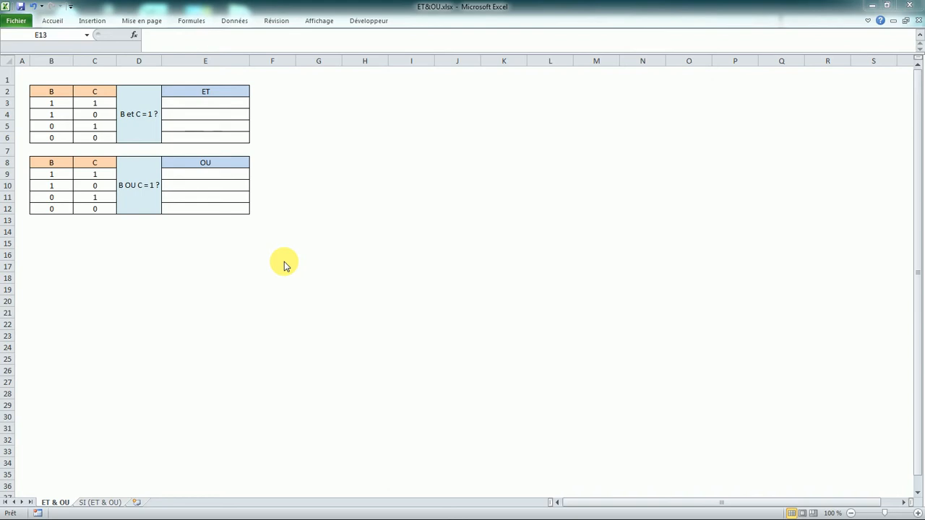
- Enter the formula =ET(B3=1;C3=1) in cell E3, the first row of the ET table
click(184, 107)
click(213, 103)
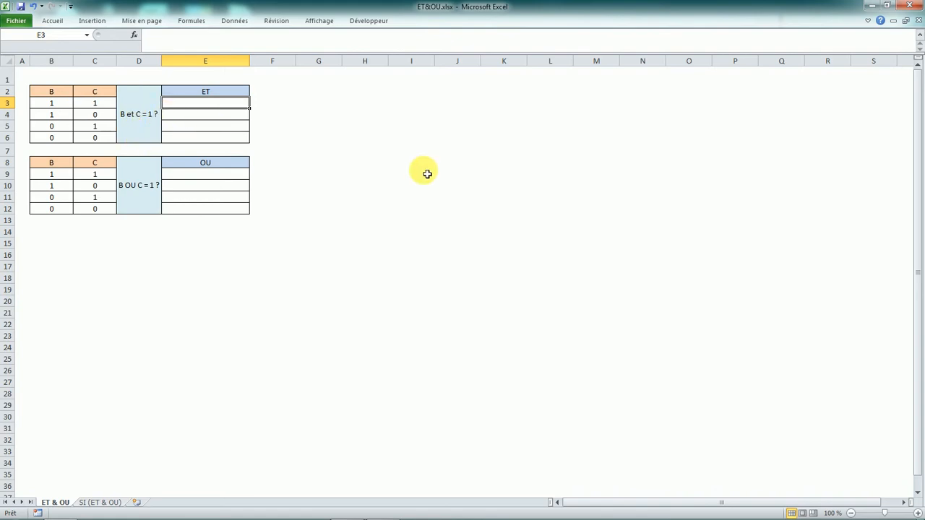
text(=)
key(Caps_Lock)
text(ET)
key(Caps_Lock)
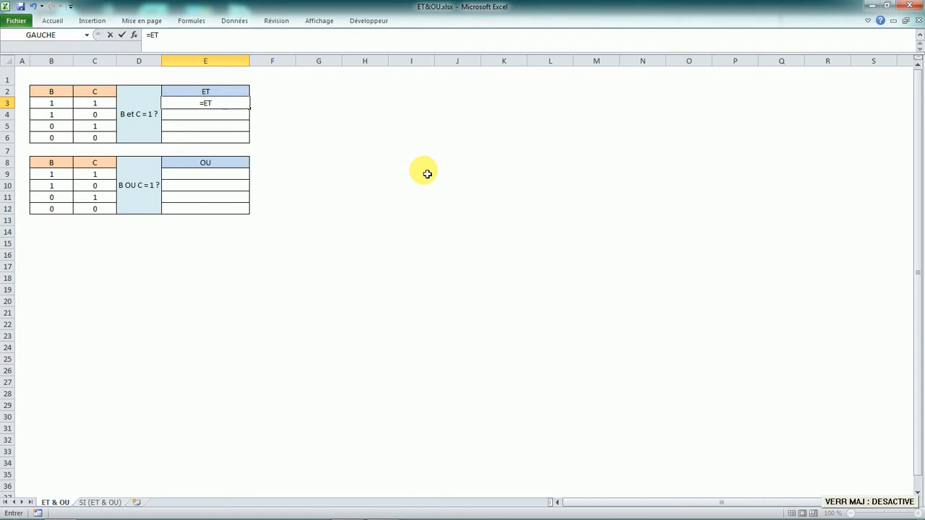
text(()
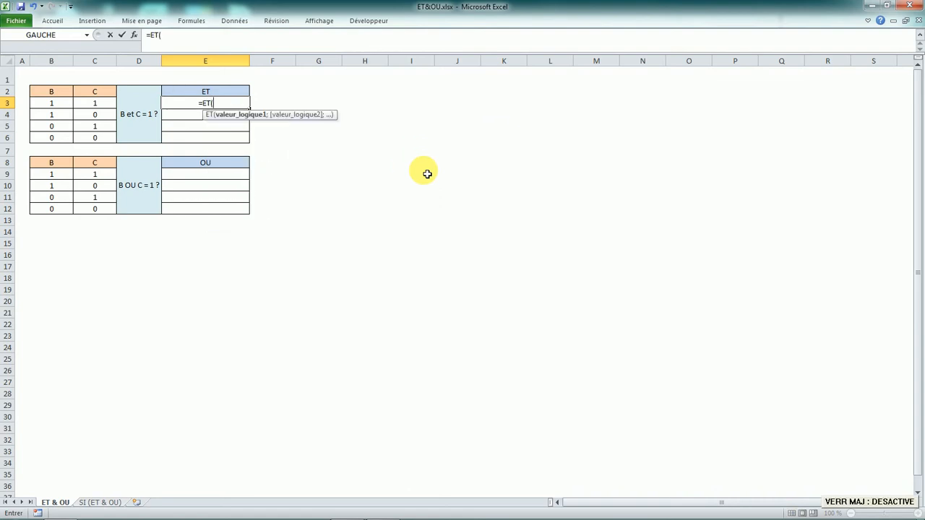
click(64, 106)
text(=)
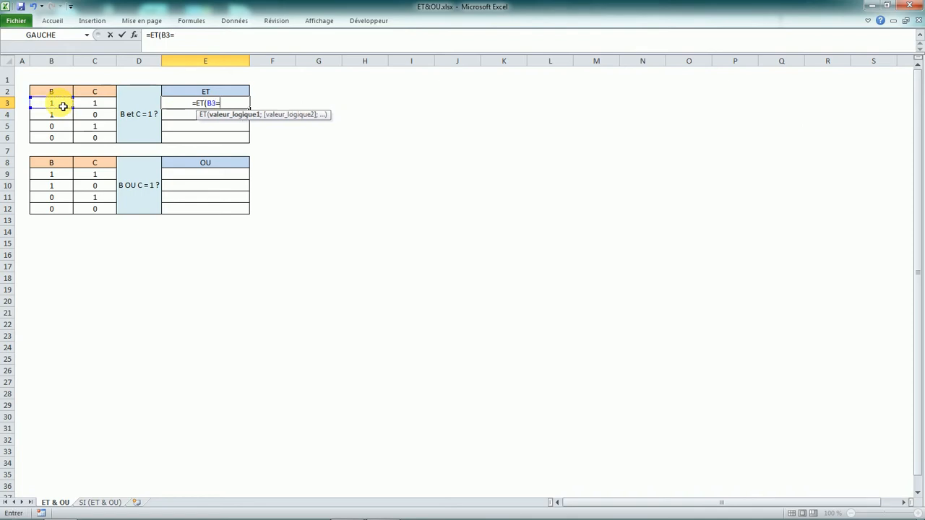
text(1)
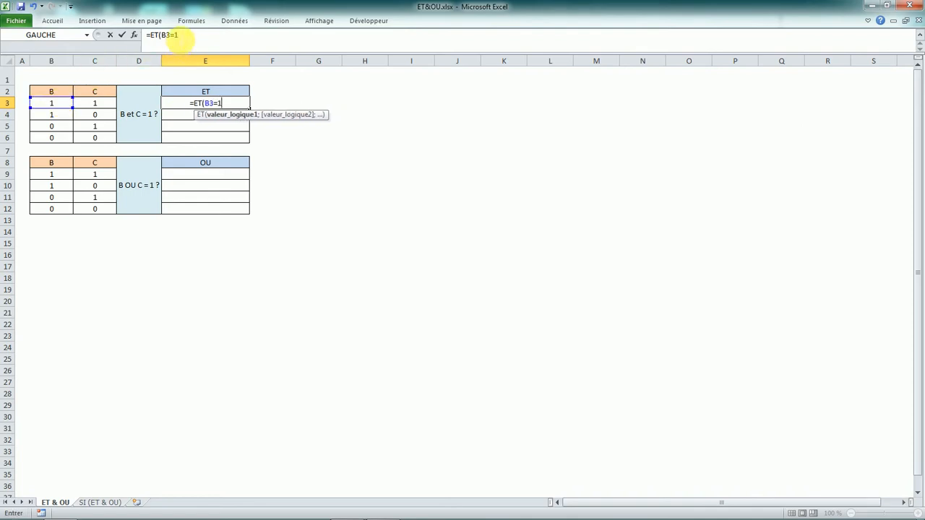
click(178, 35)
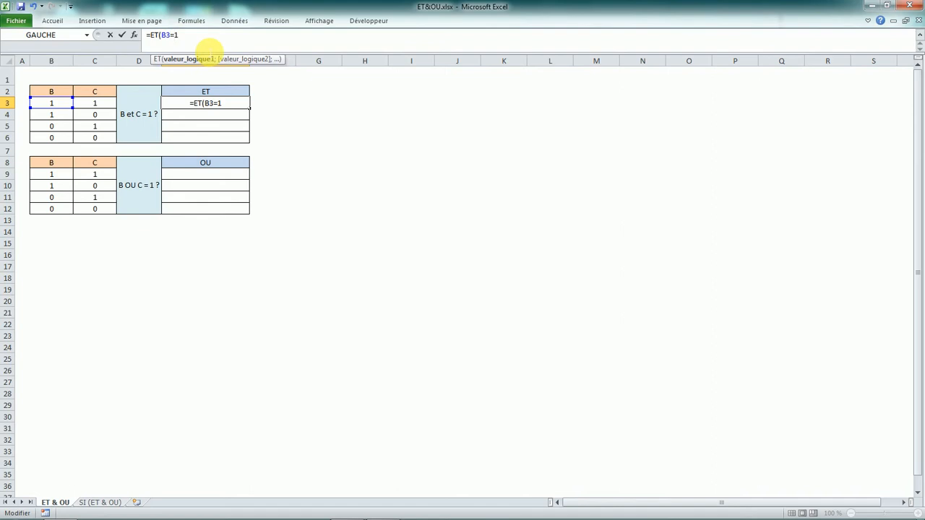
text(")
key(BackSpace)
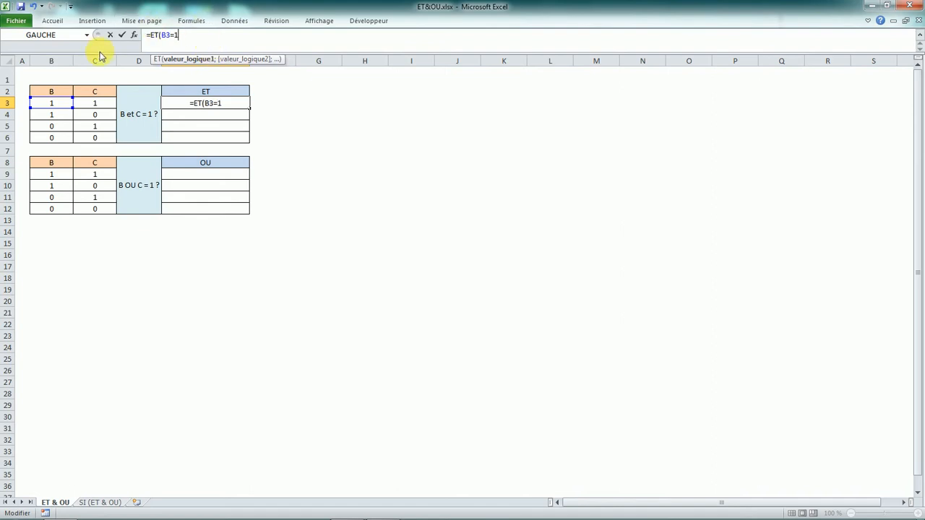
text(;)
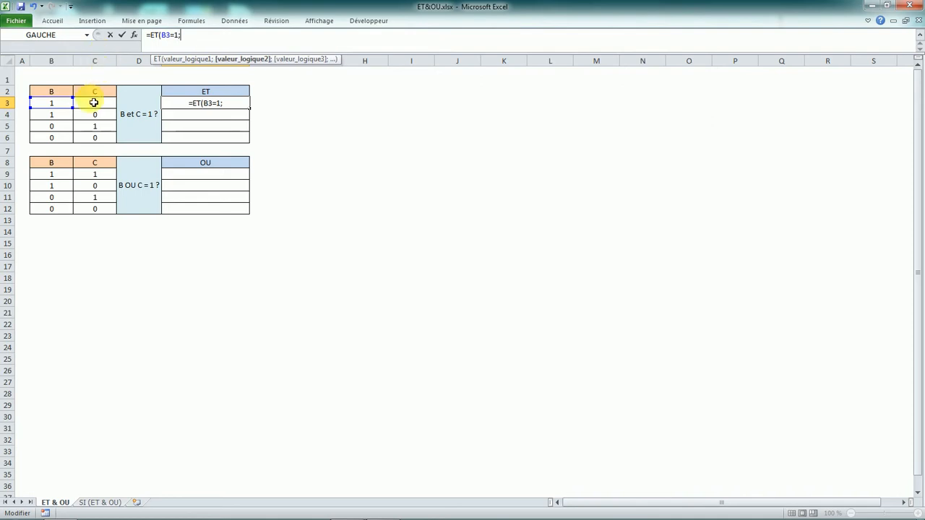
click(95, 104)
text(=1)
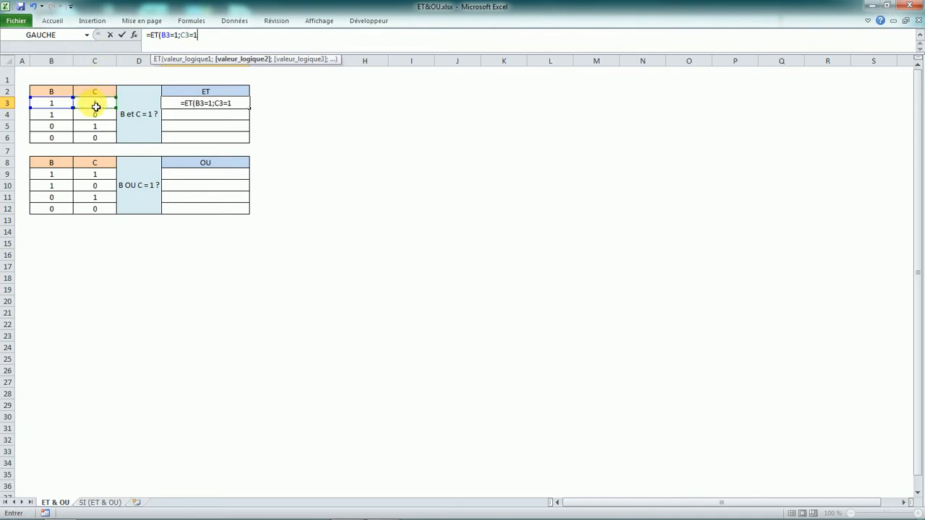
text())
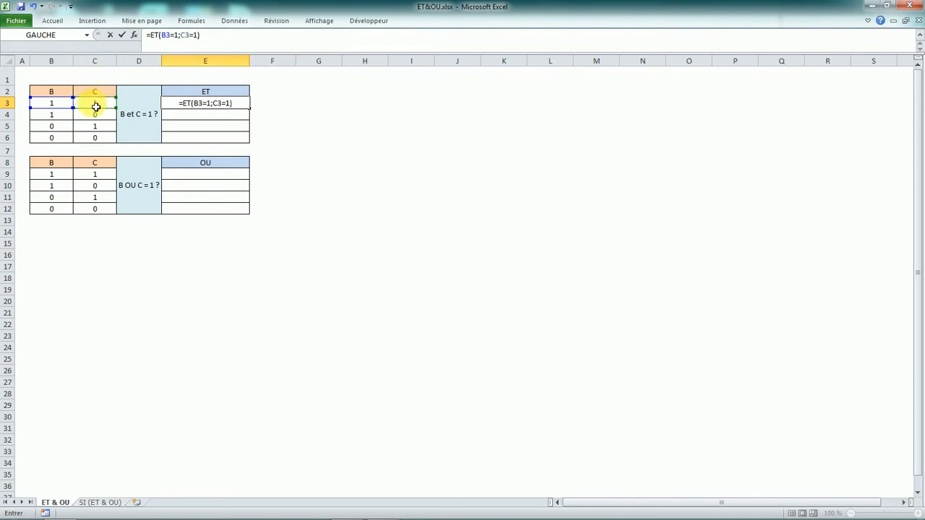
key(Return)
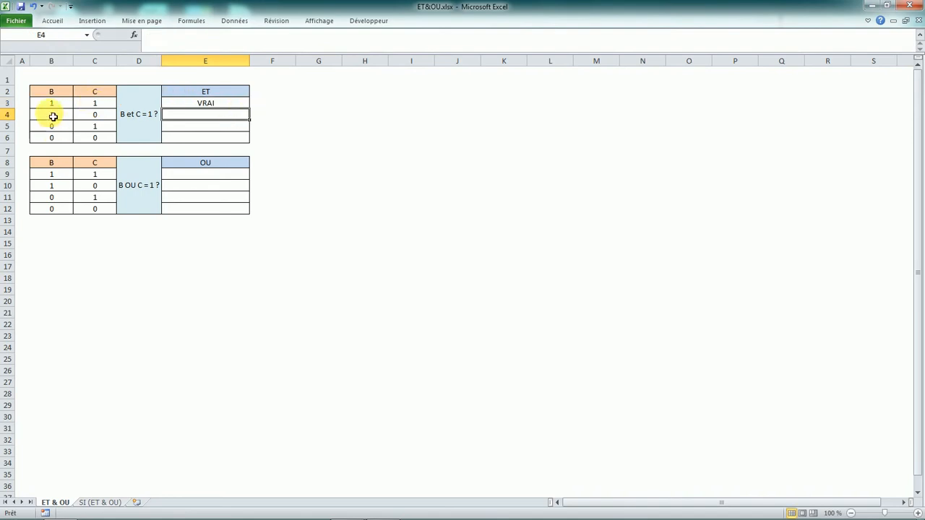
- Fill the ET formula from E3 down through E6
click(224, 103)
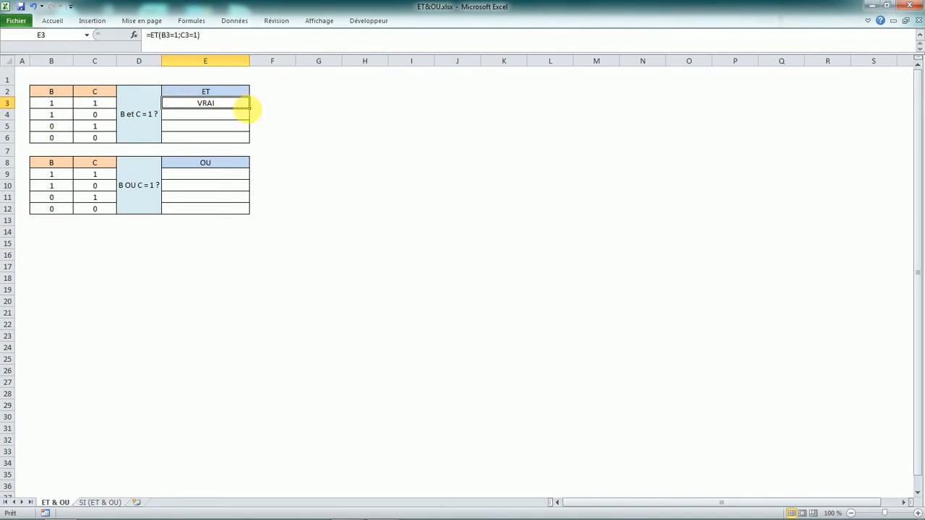
double_click(249, 109)
click(64, 117)
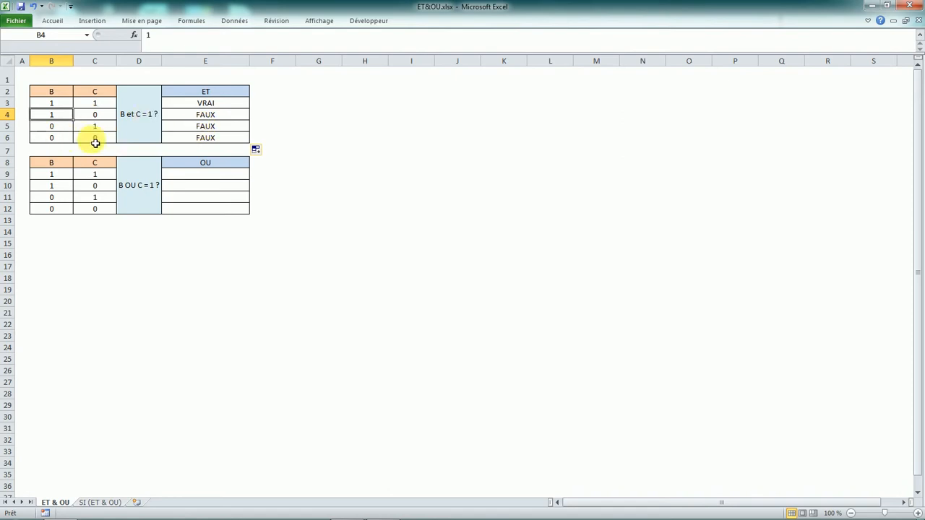
click(224, 106)
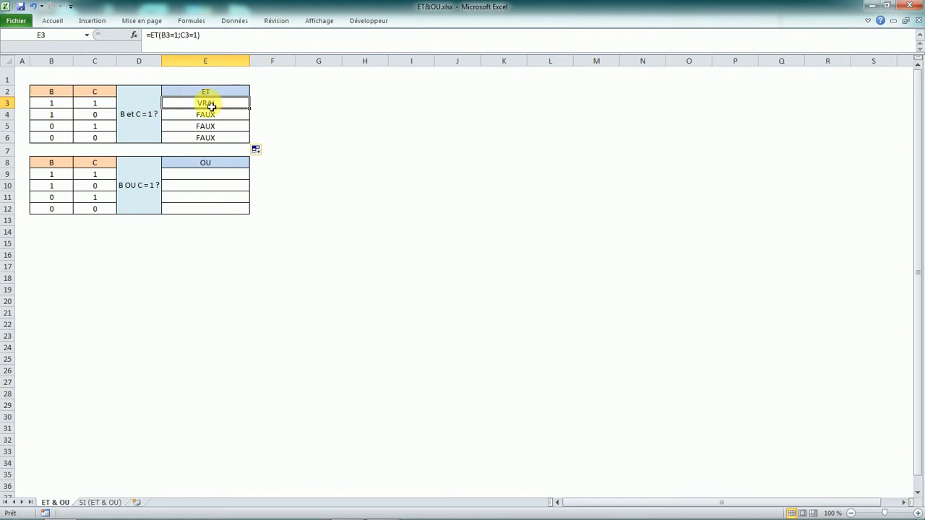
- Enter the formula =OU(B9=1;C9=1) in cell E9, the first row of the OU table
click(215, 175)
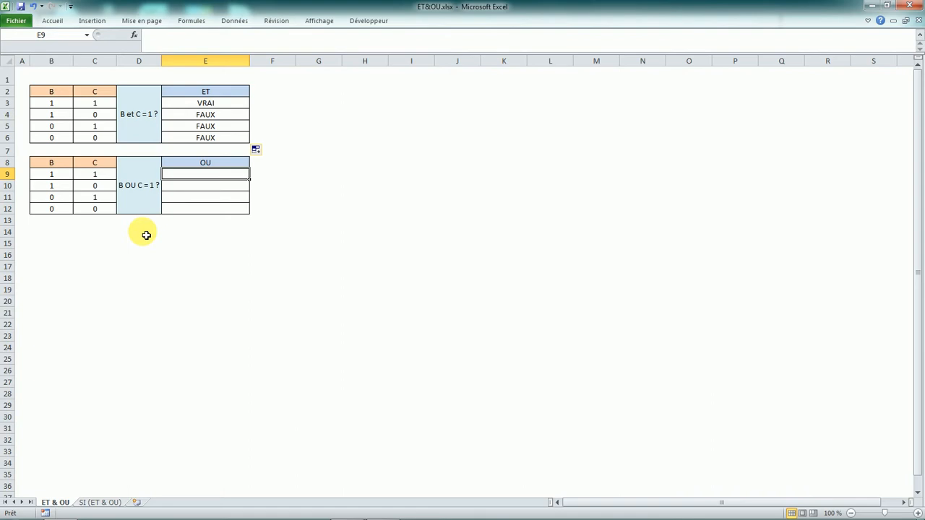
text(=)
key(Caps_Lock)
text(OU)
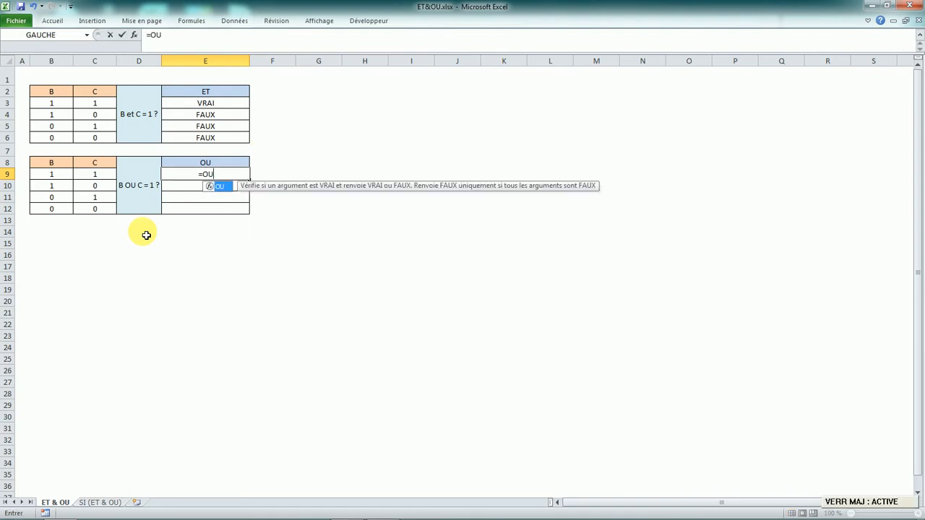
key(Caps_Lock)
text(()
click(48, 177)
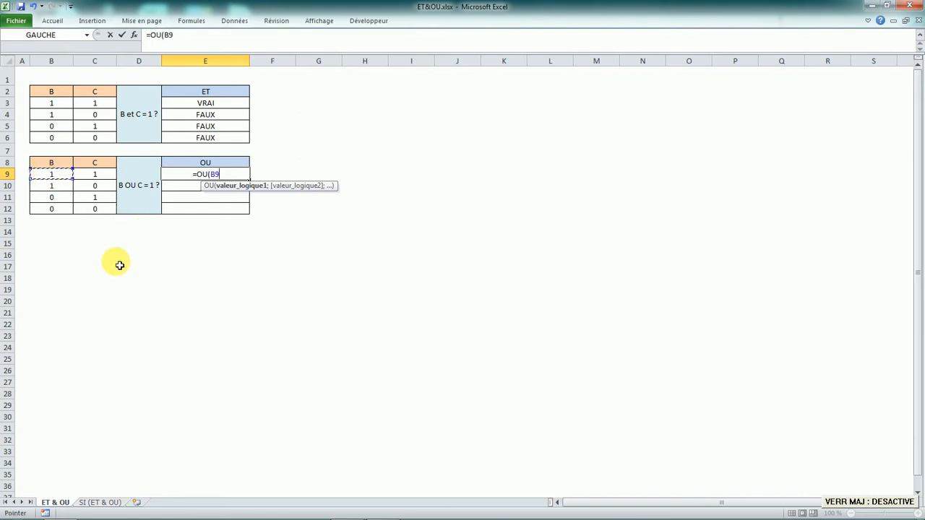
text(=)
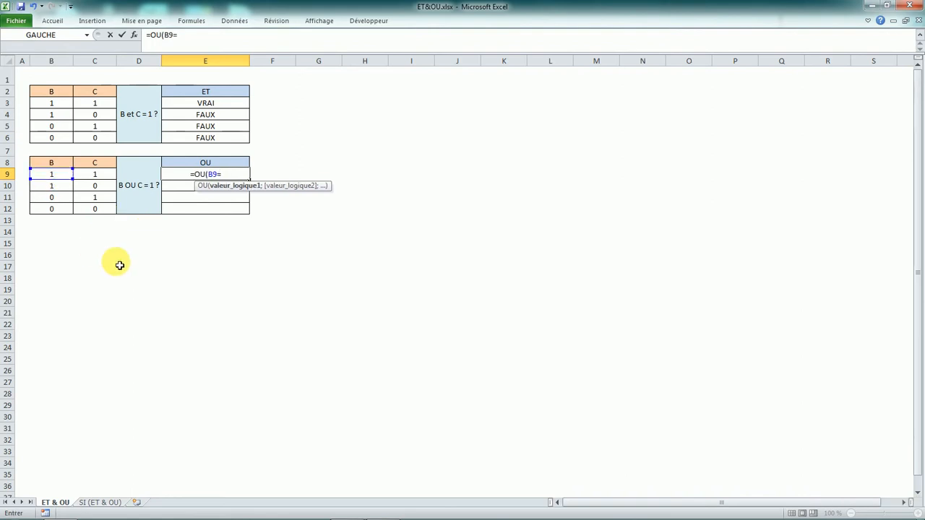
text(1;)
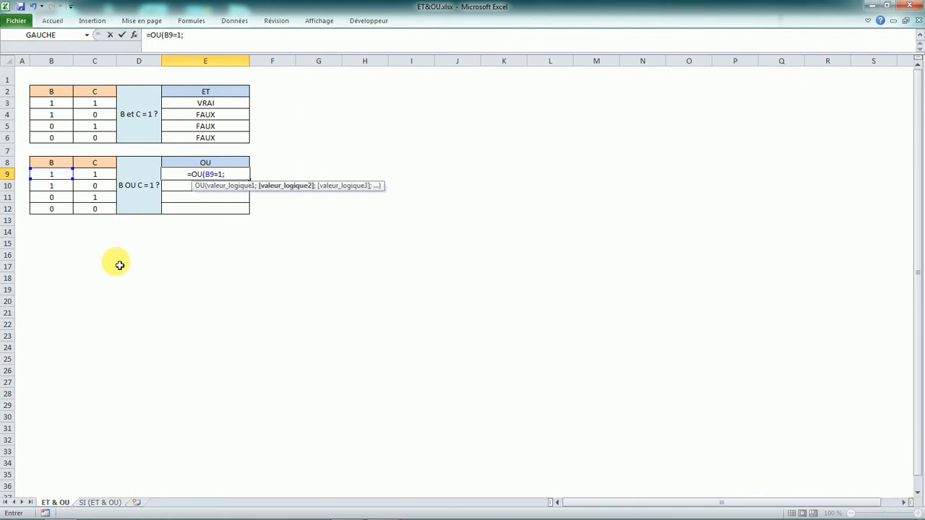
click(95, 175)
text(=)
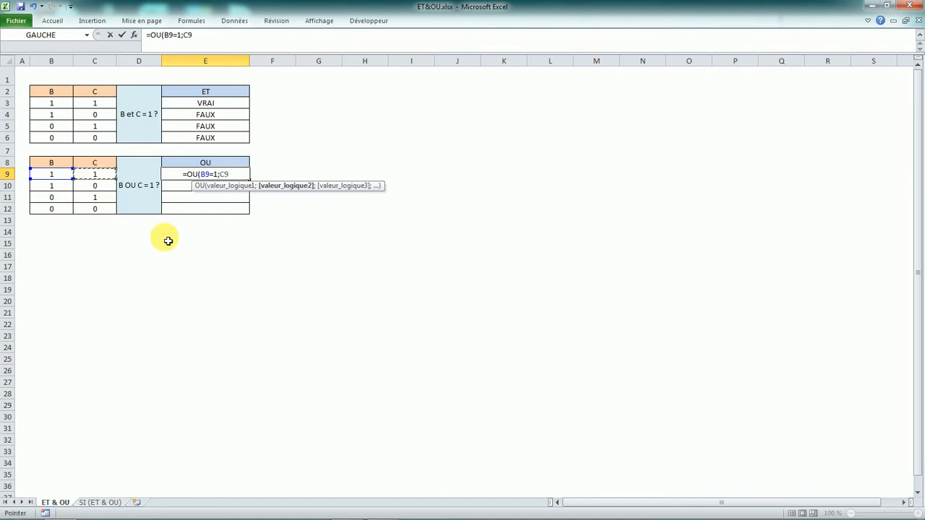
text(1))
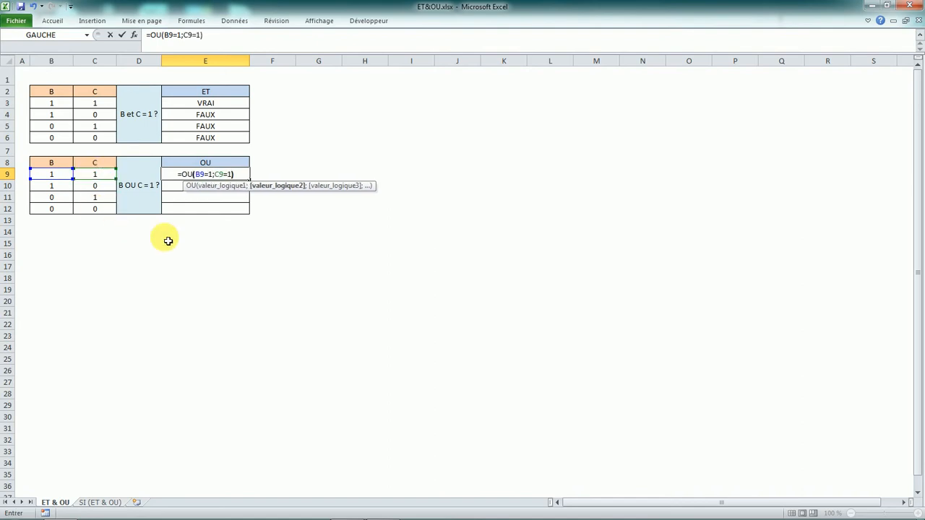
key(Return)
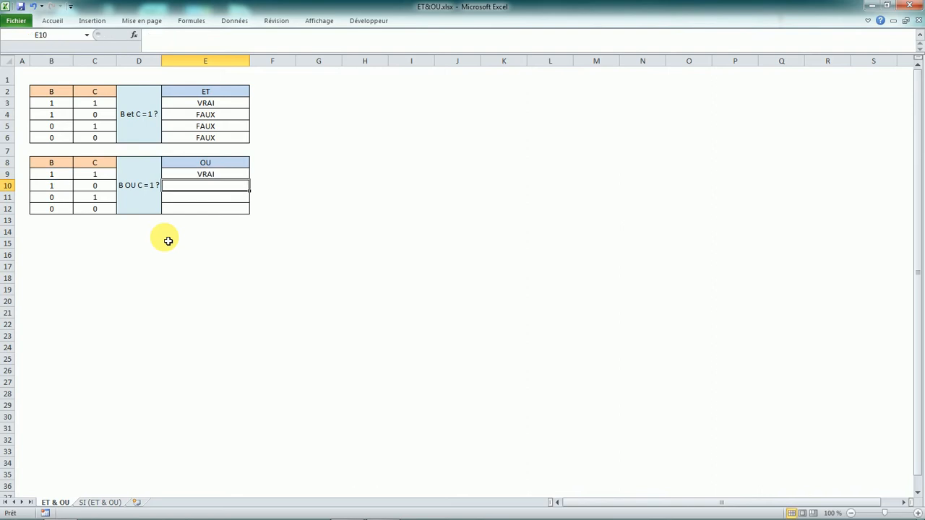
- Fill the OU formula from E9 down through E12
click(229, 176)
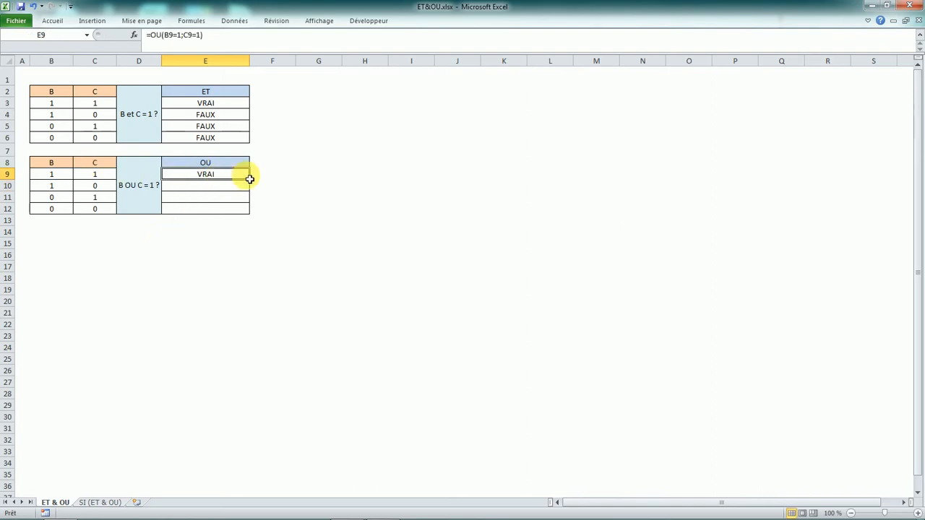
double_click(249, 180)
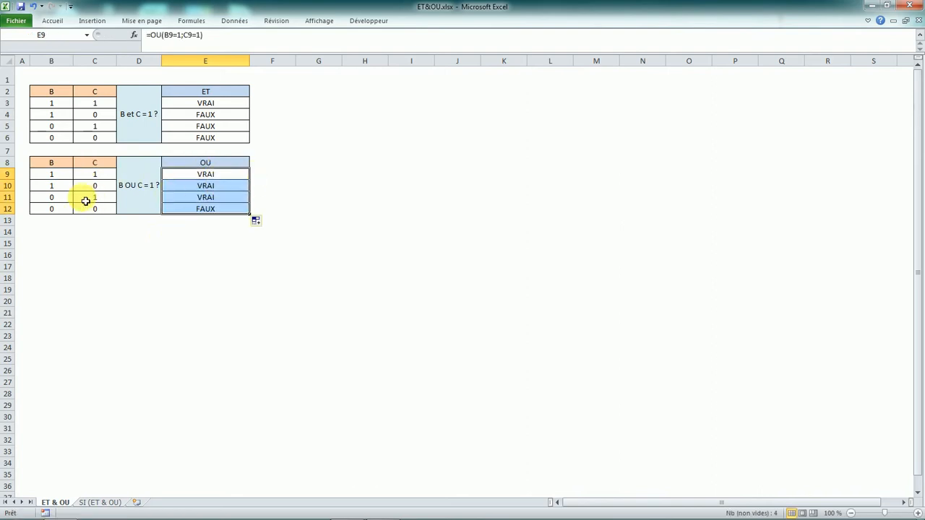
click(62, 190)
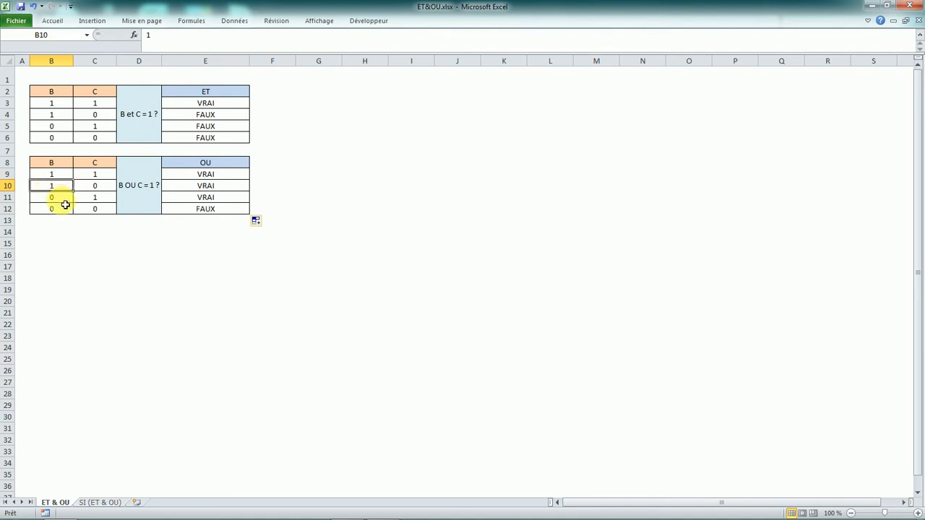
click(95, 200)
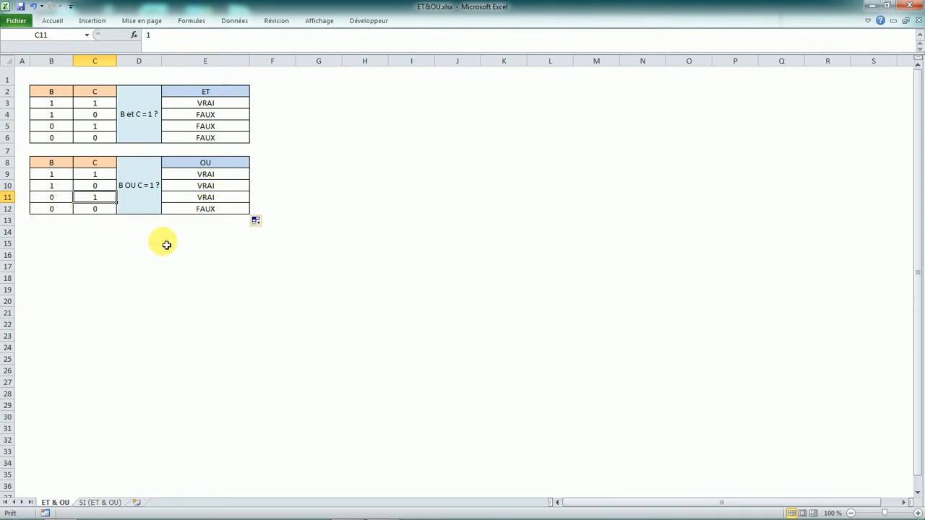
click(208, 227)
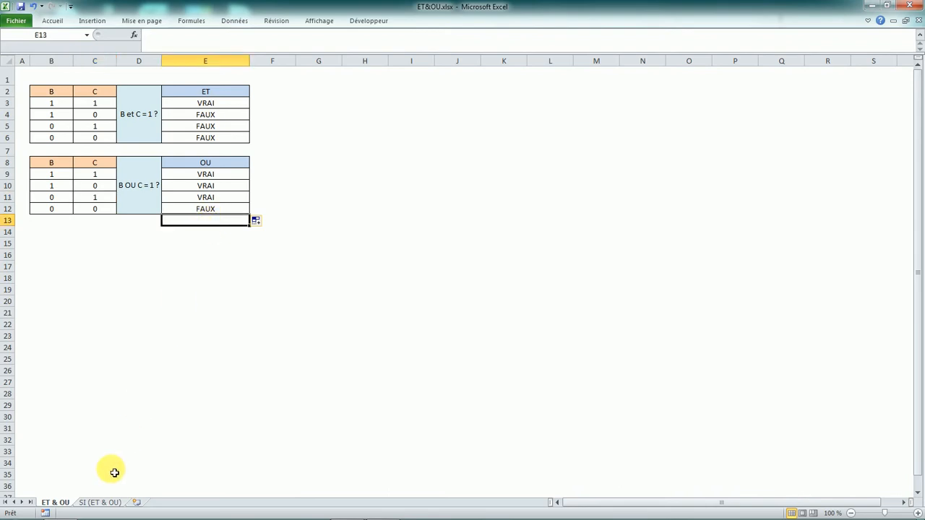
- On the SI (ET & OU) sheet, start January's Prime 100€ formula in cell E3 with =SI(ET(
click(107, 502)
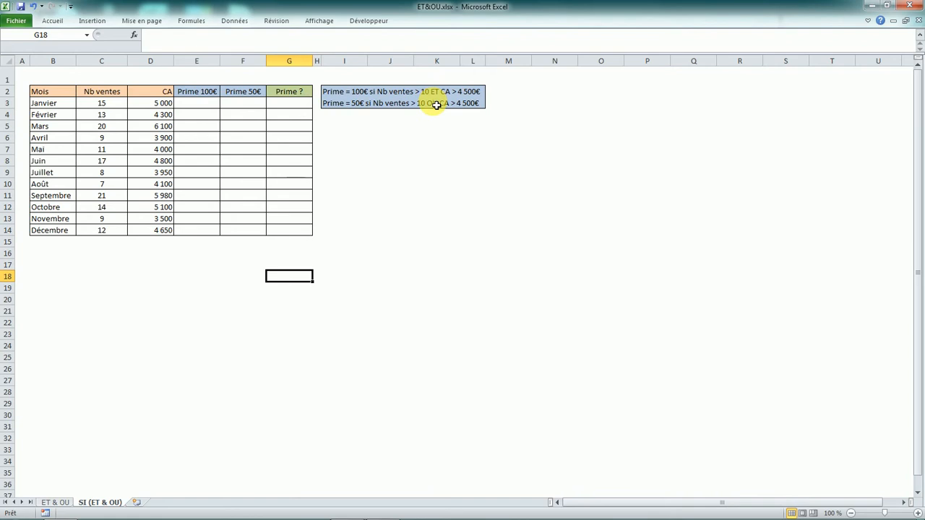
click(208, 109)
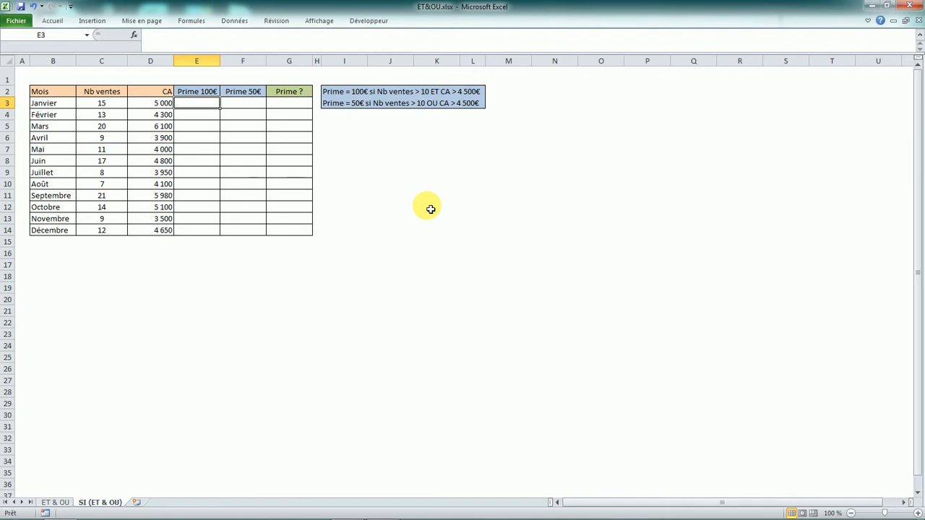
text(=)
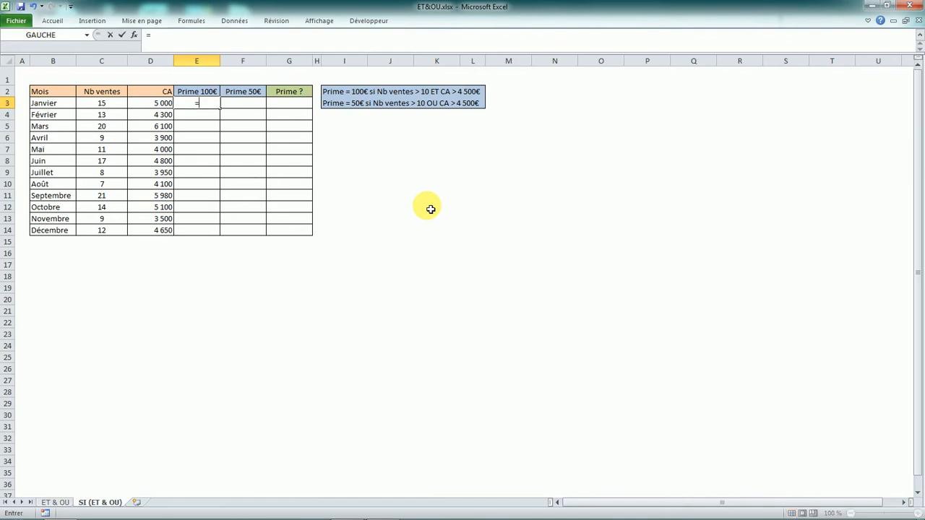
key(Caps_Lock)
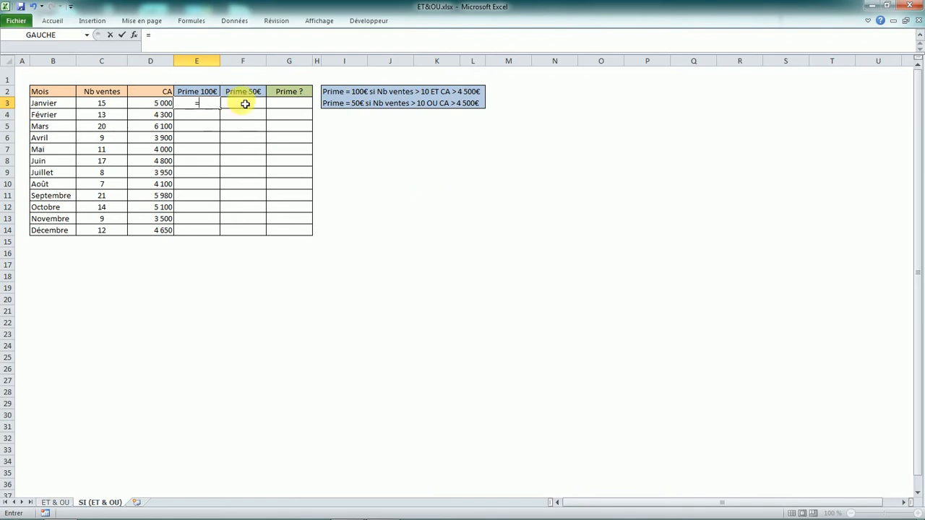
text(SI)
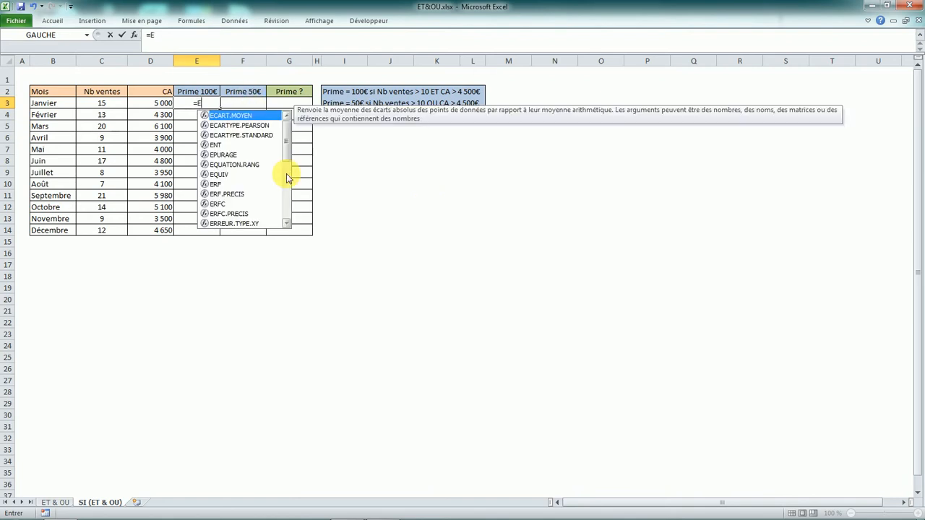
key(Caps_Lock)
text(()
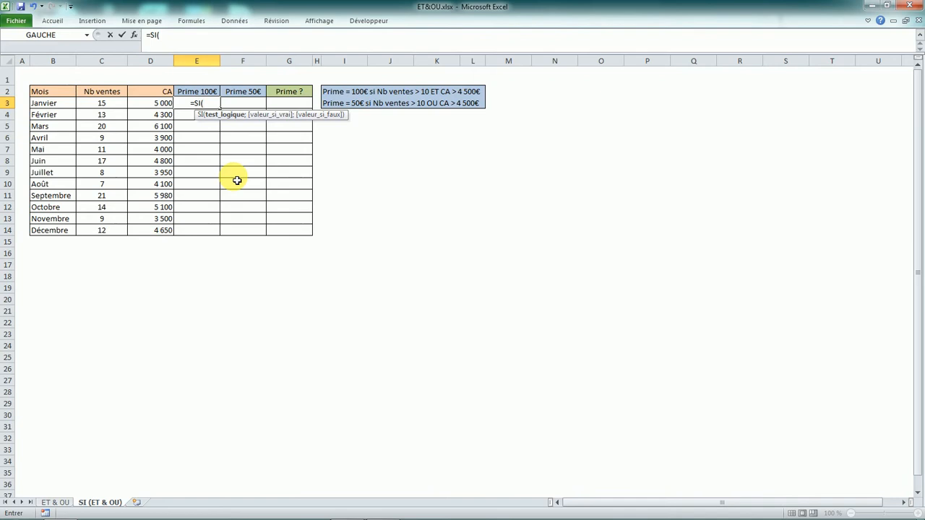
key(Caps_Lock)
text(ET)
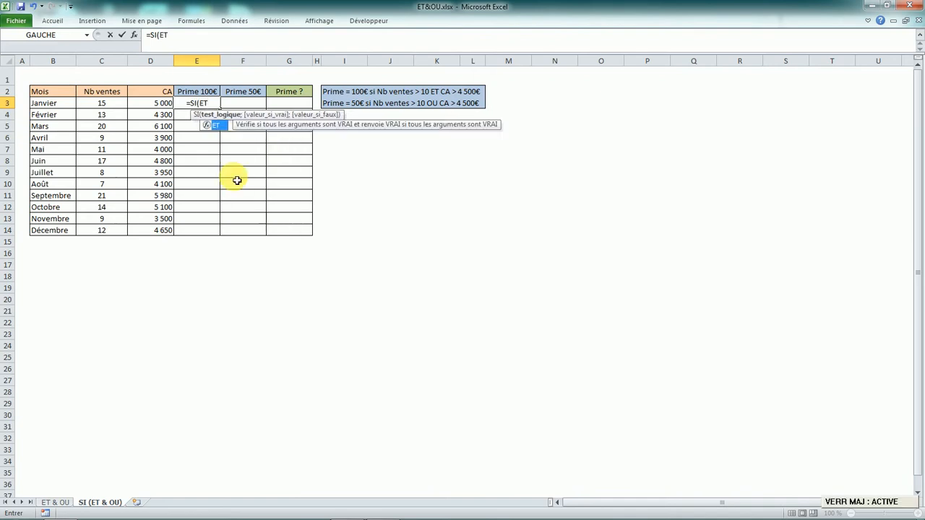
key(Caps_Lock)
text(()
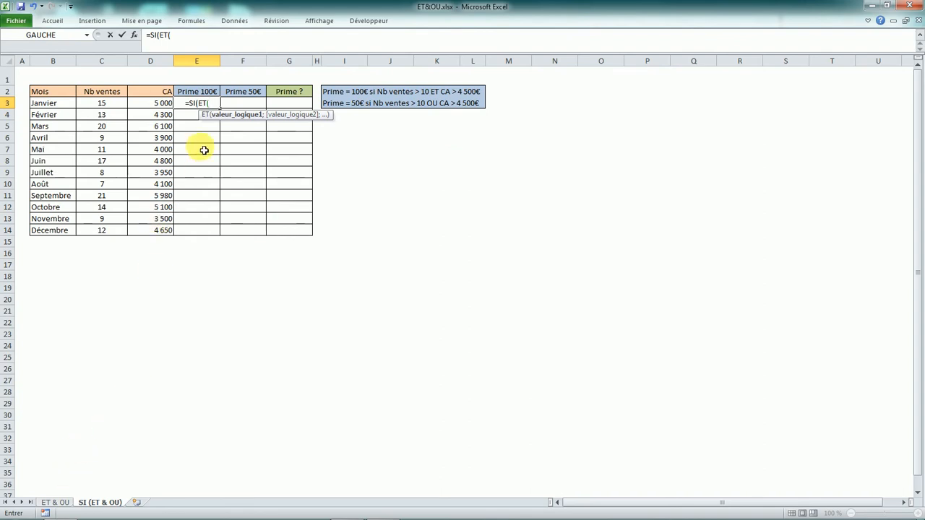
- Add the two conditions C3>10;D3>4500 to the ET test in E3 and close its parenthesis
click(116, 105)
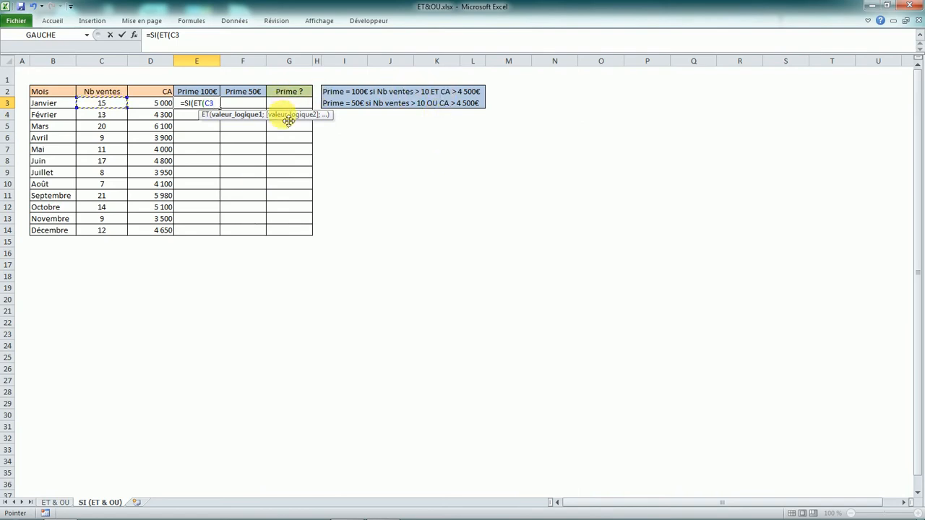
text(>10)
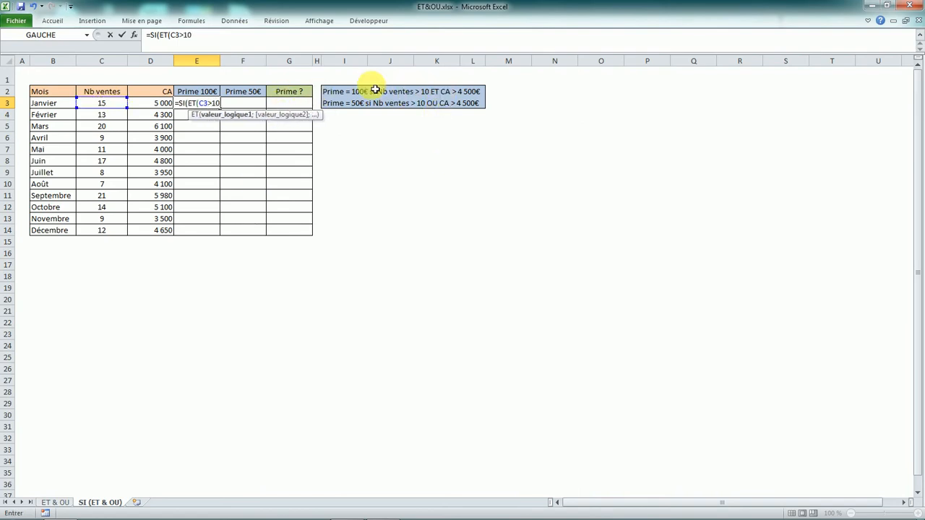
text(;)
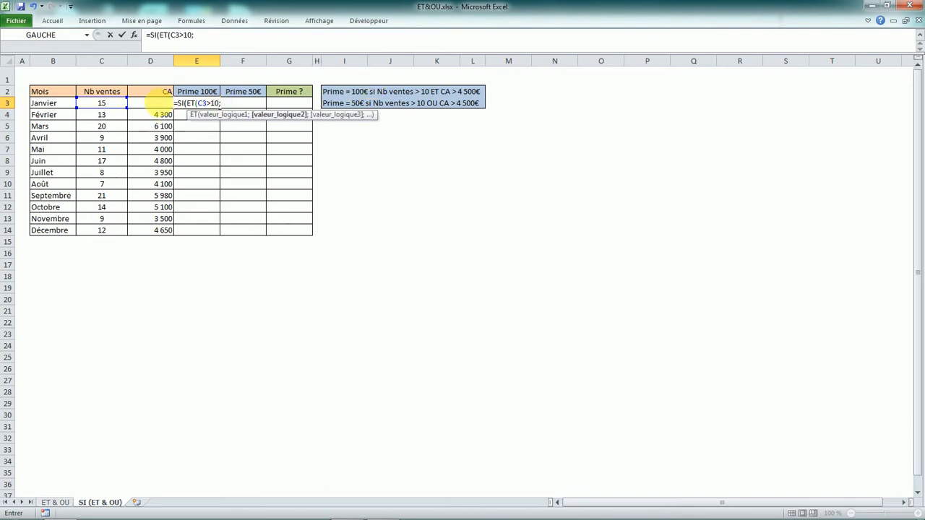
key(Caps_Lock)
text(D3)
key(Caps_Lock)
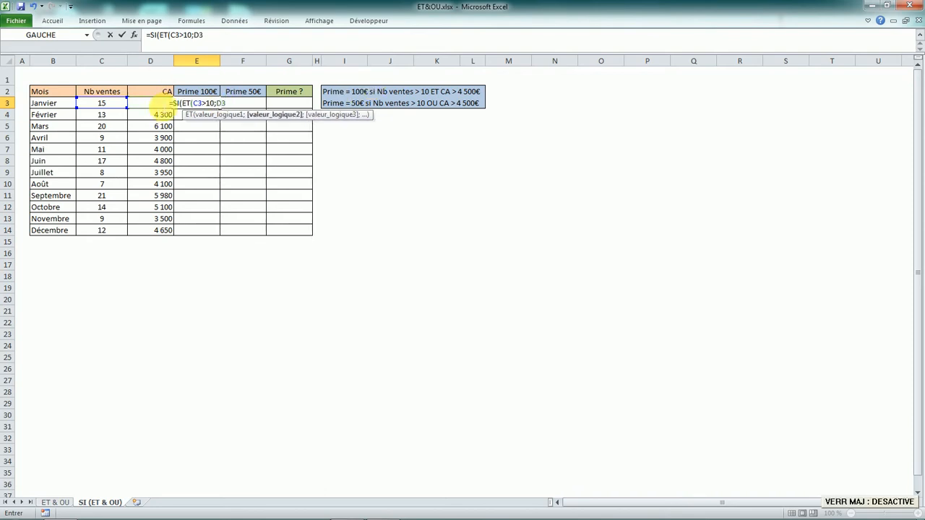
text(>4500)
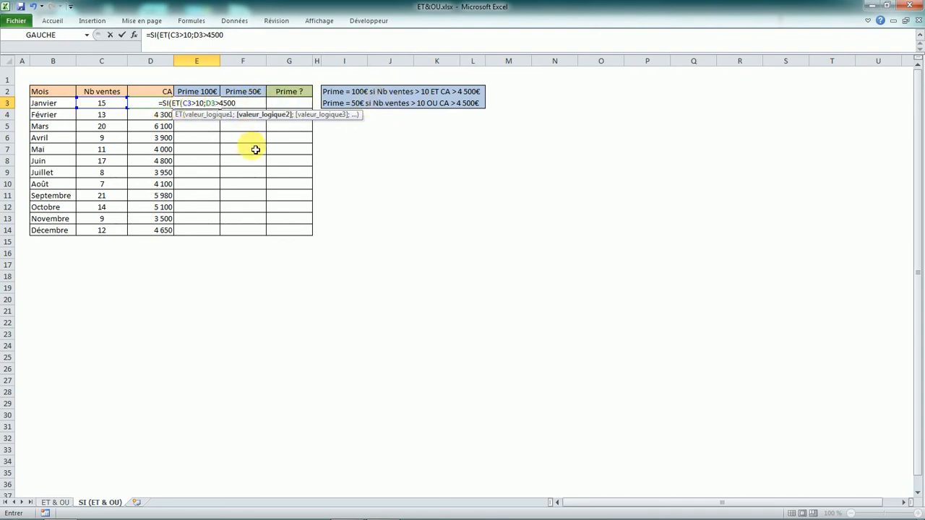
text())
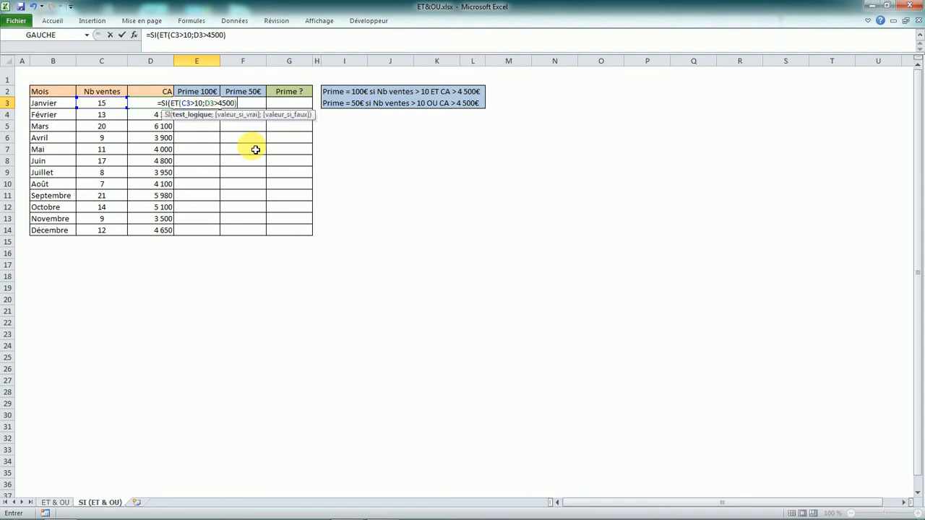
text(;)
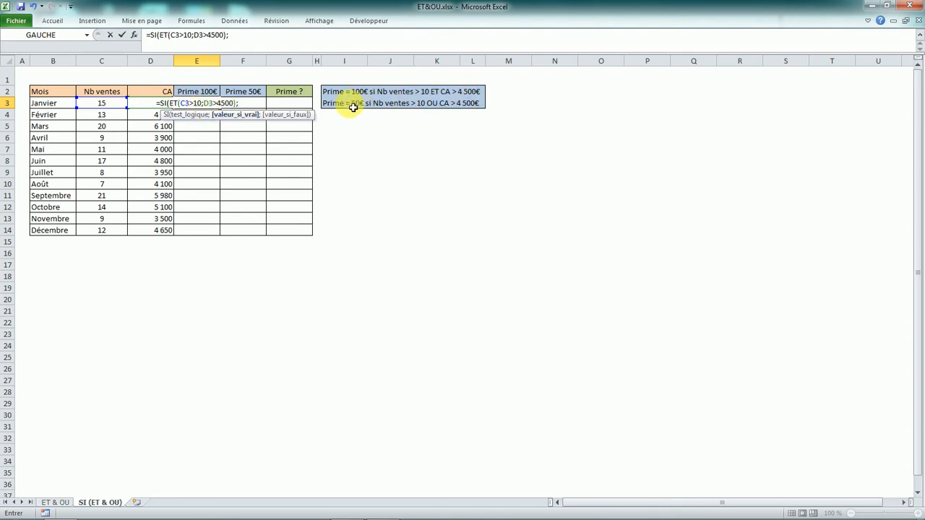
- Complete the SI formula in E3 to return 100 when true and empty text "" when false, and validate it
text(100)
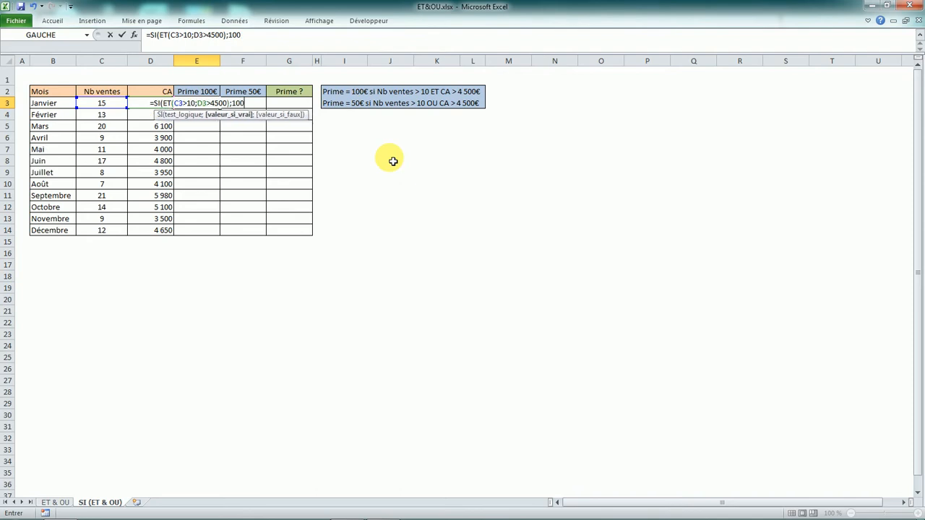
text(;)
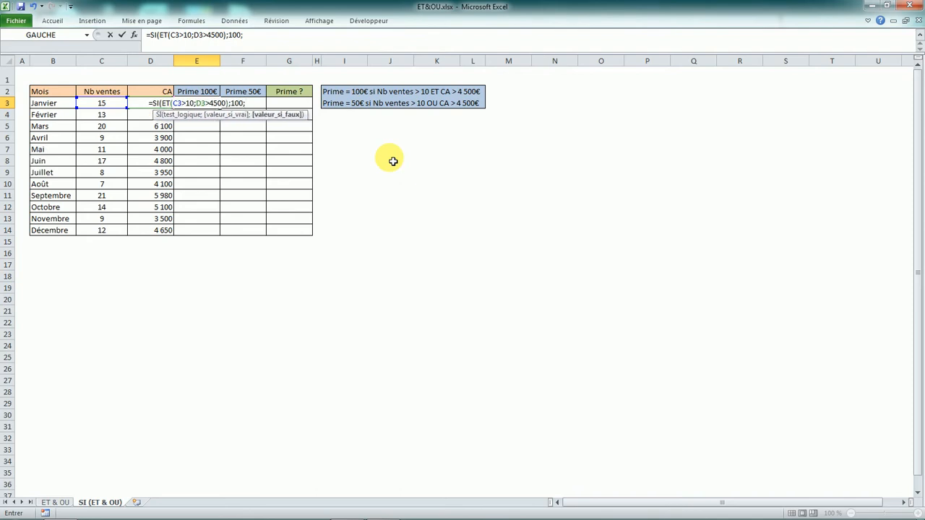
text("")
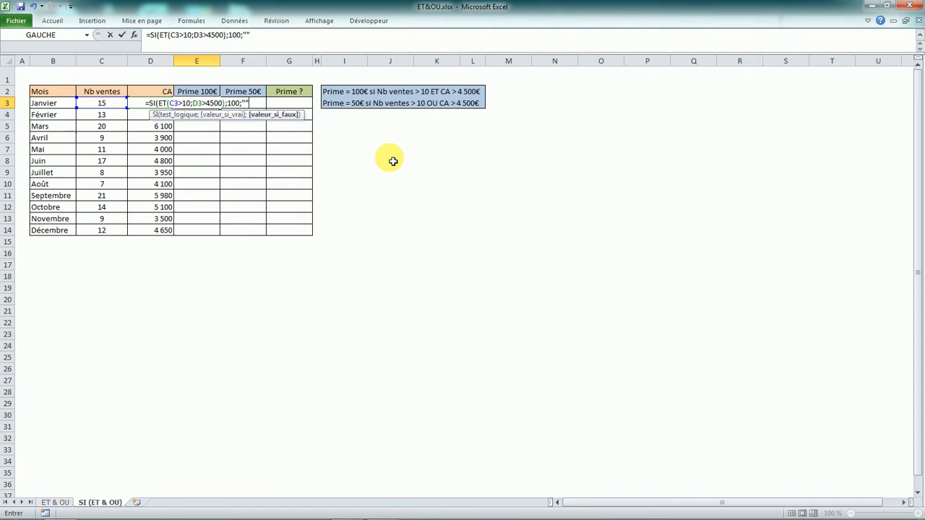
text())
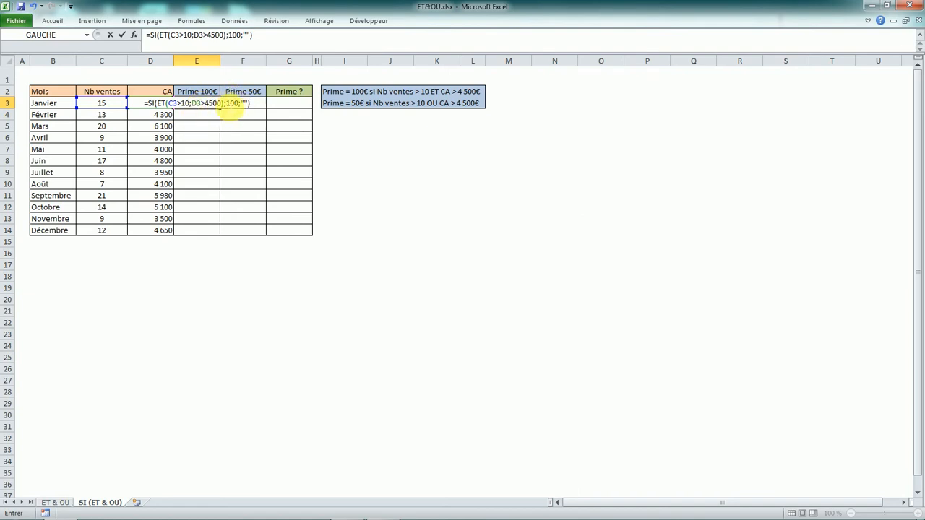
click(241, 103)
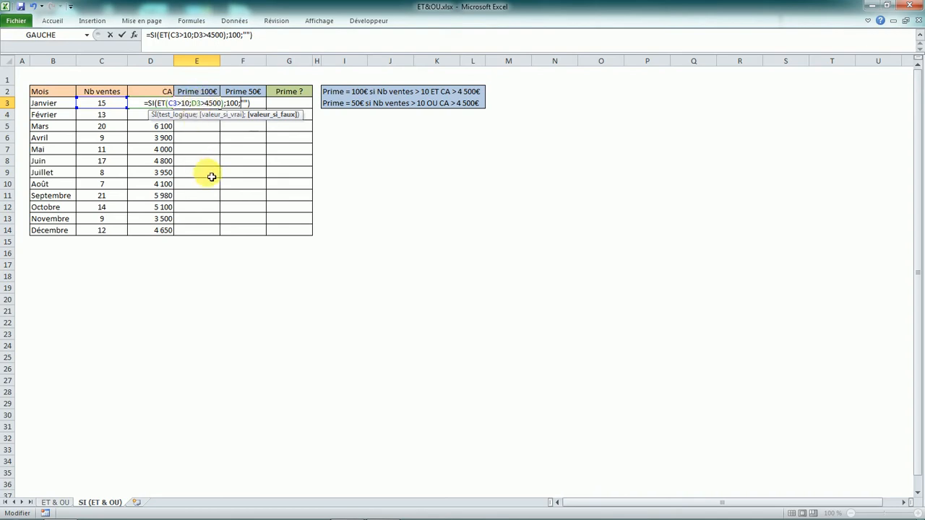
key(Return)
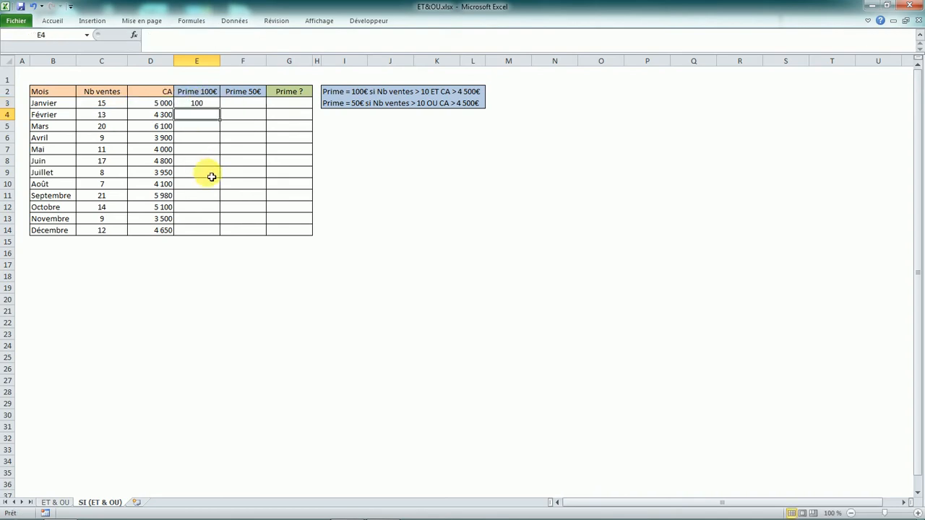
- Fill the Prime 100€ formula from E3 down through December in E14
click(197, 105)
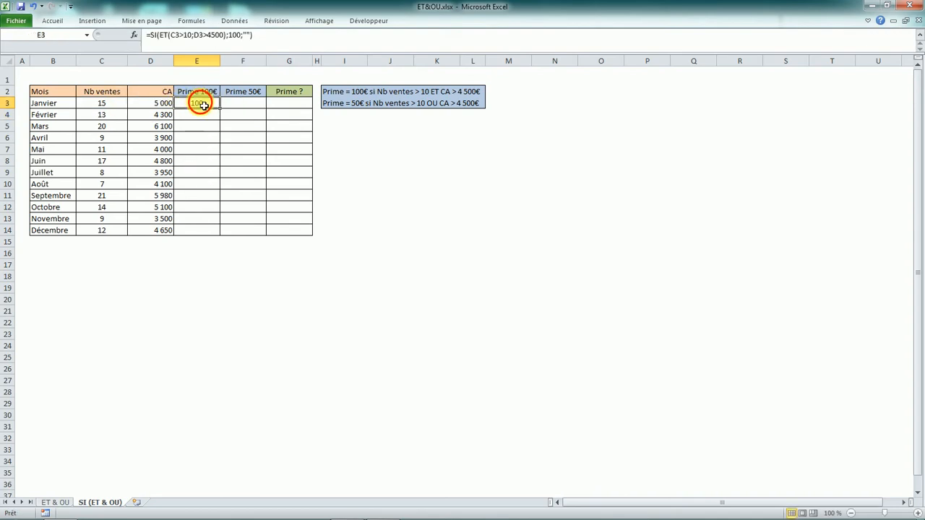
double_click(224, 114)
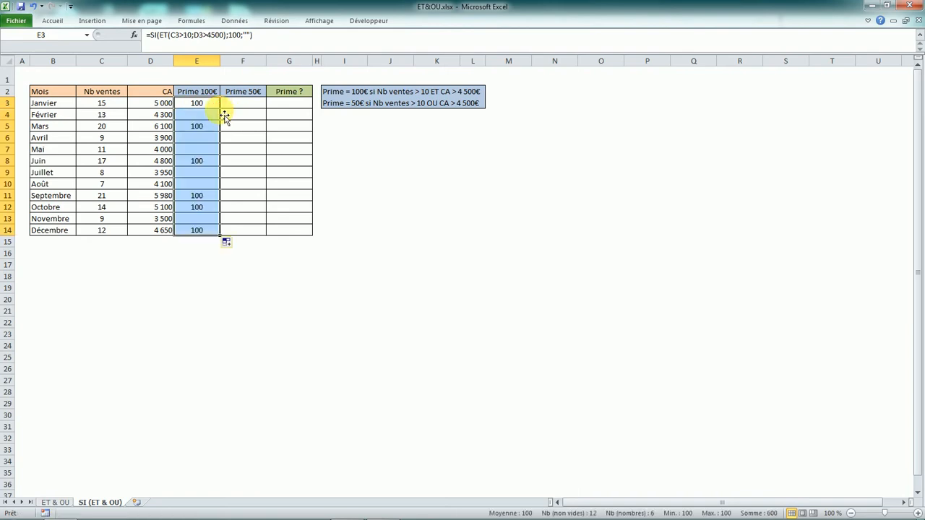
click(193, 140)
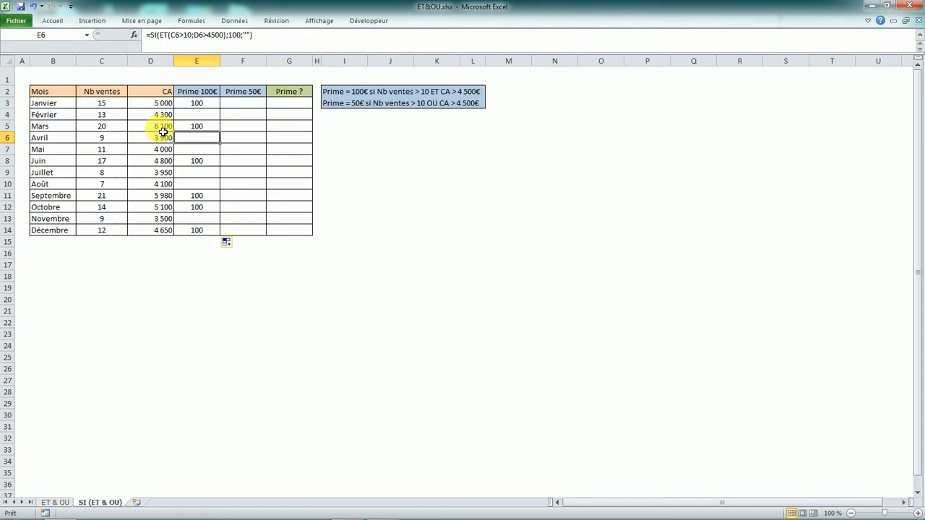
- Set the CA for Mars in cell D5 to 4400 and check its bonus against both conditions
click(163, 129)
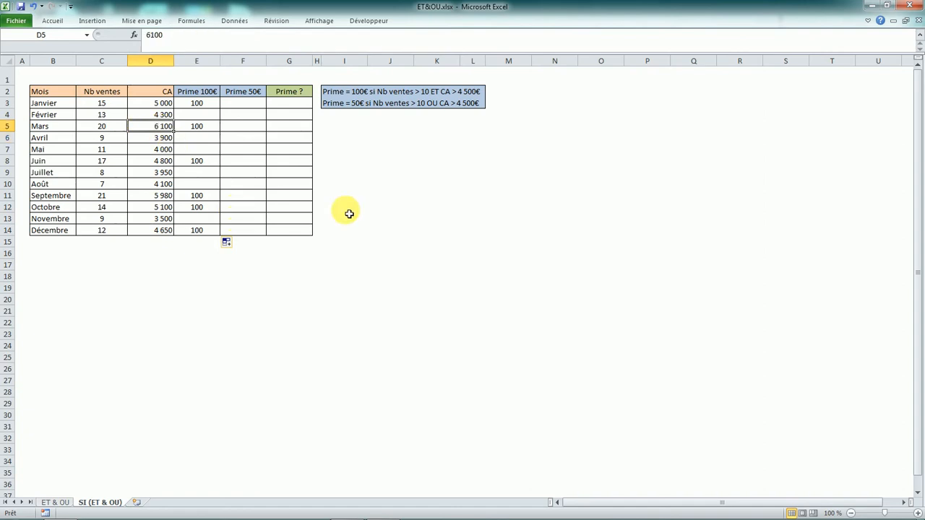
text(4400)
key(Return)
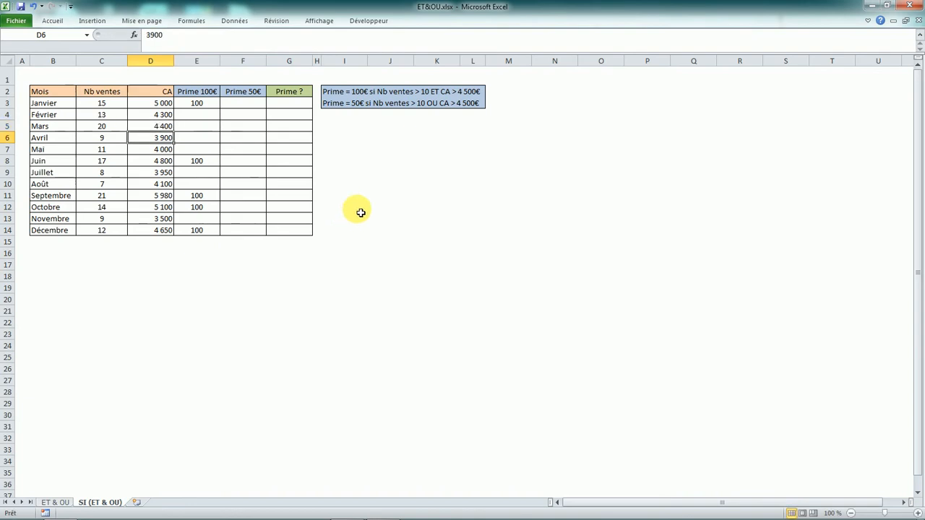
click(114, 125)
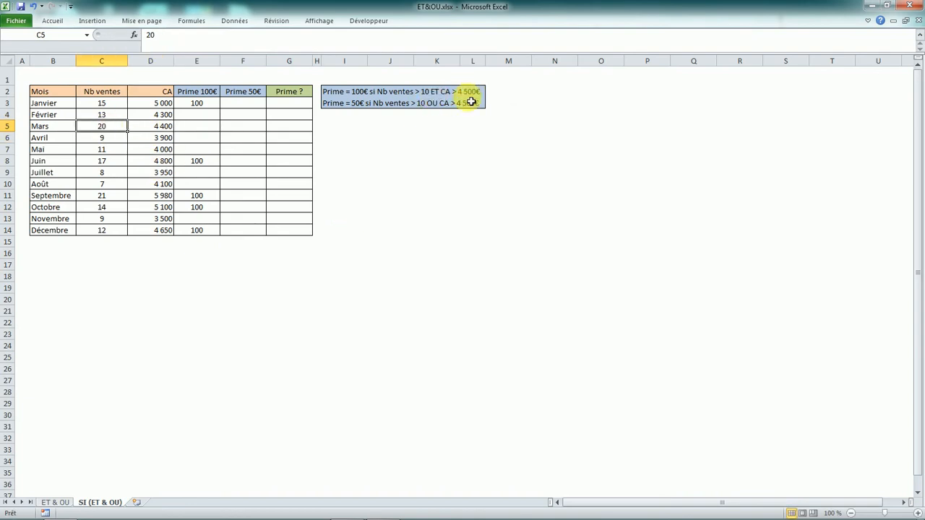
click(169, 127)
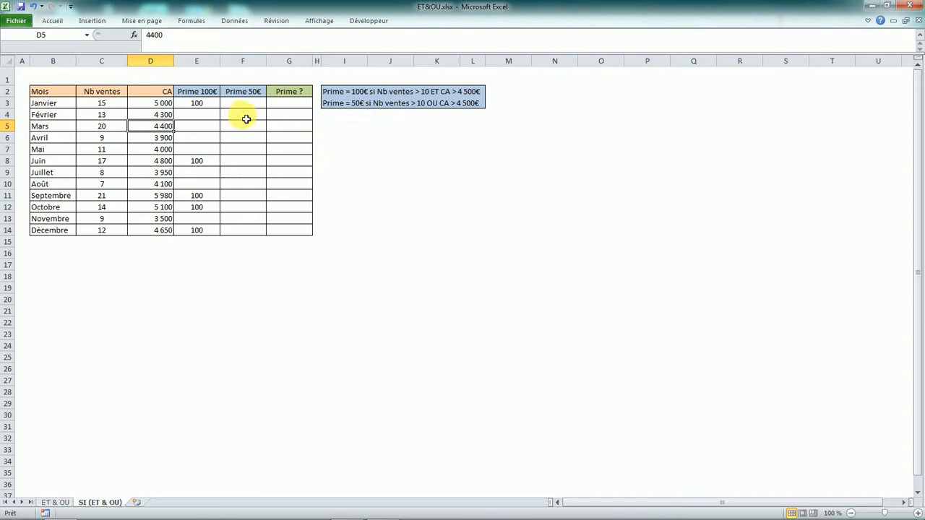
click(195, 102)
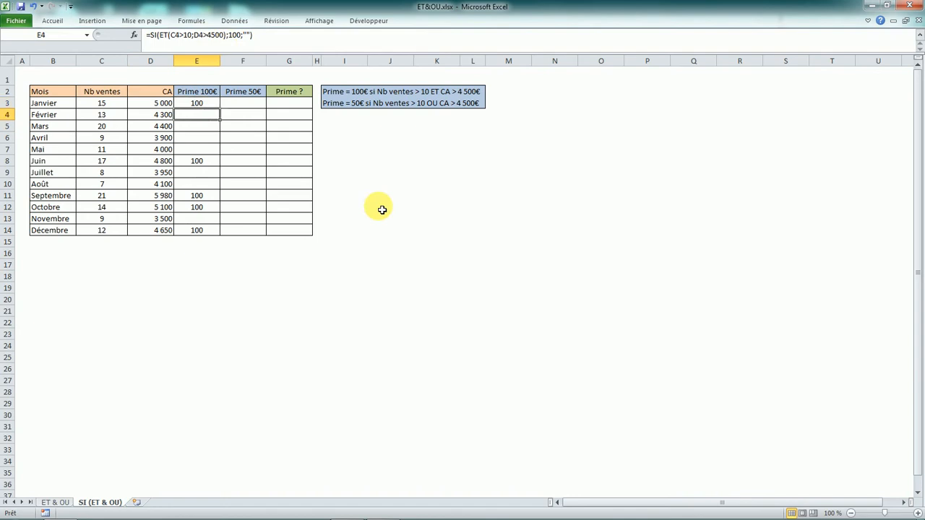
- Begin an OU test in cell F3 for the Prime 50€ of Janvier with the first condition C3>10
click(243, 106)
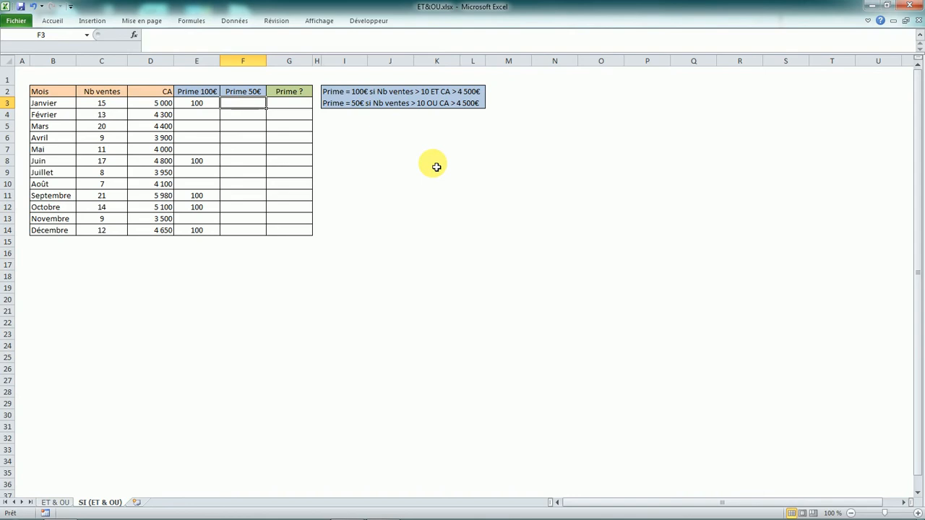
text(=)
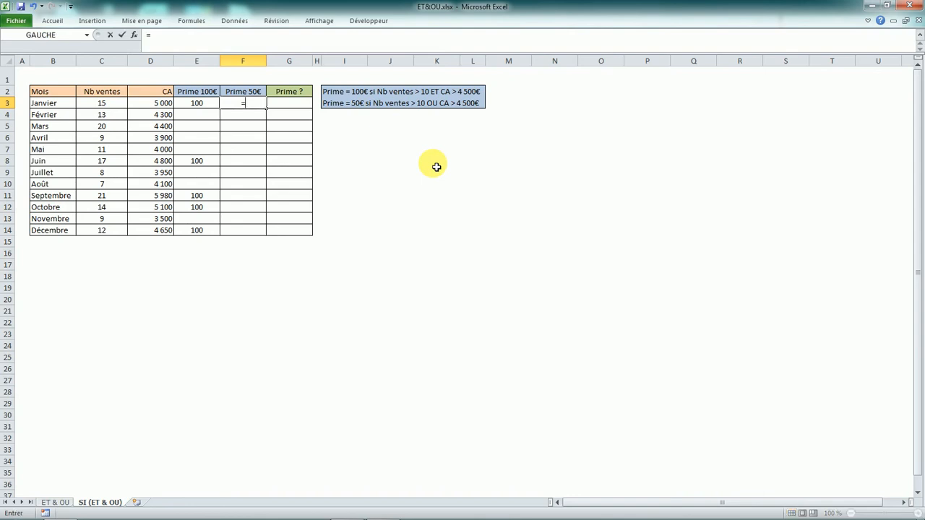
key(Caps_Lock)
text(OU)
key(Caps_Lock)
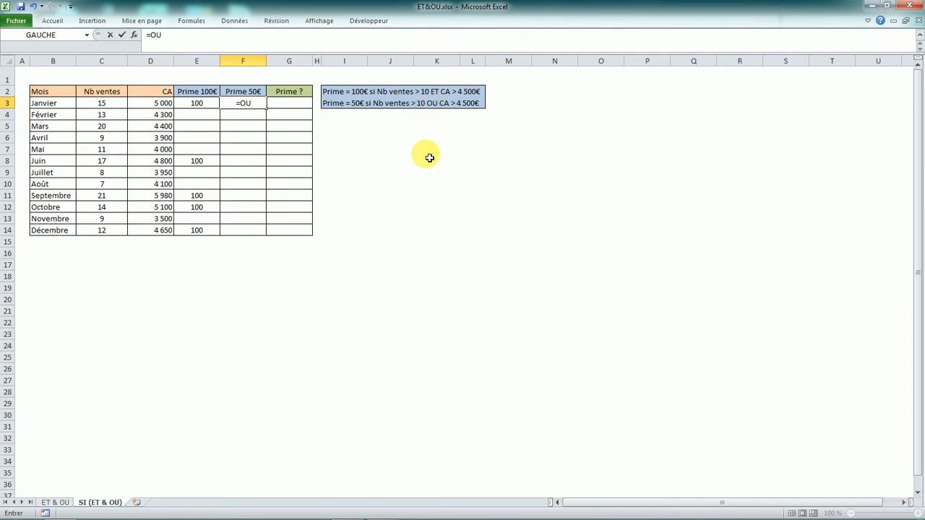
text(()
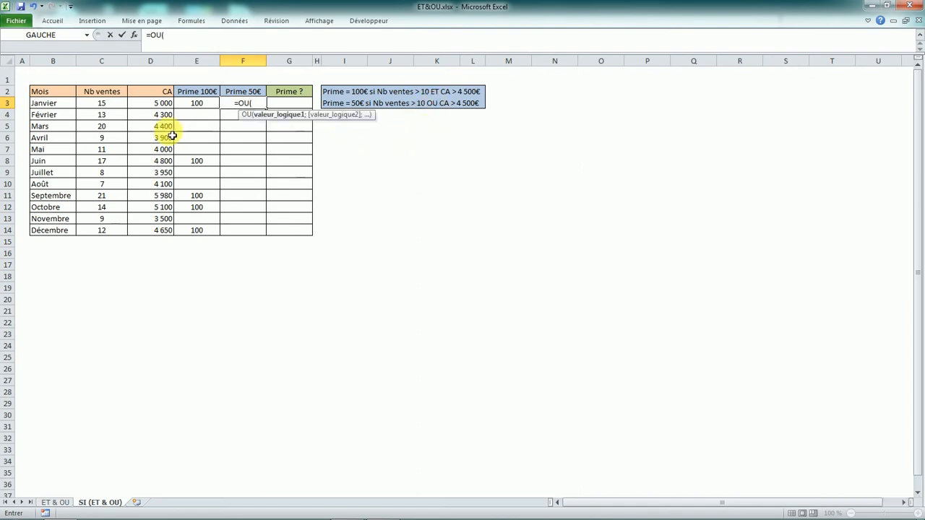
click(106, 108)
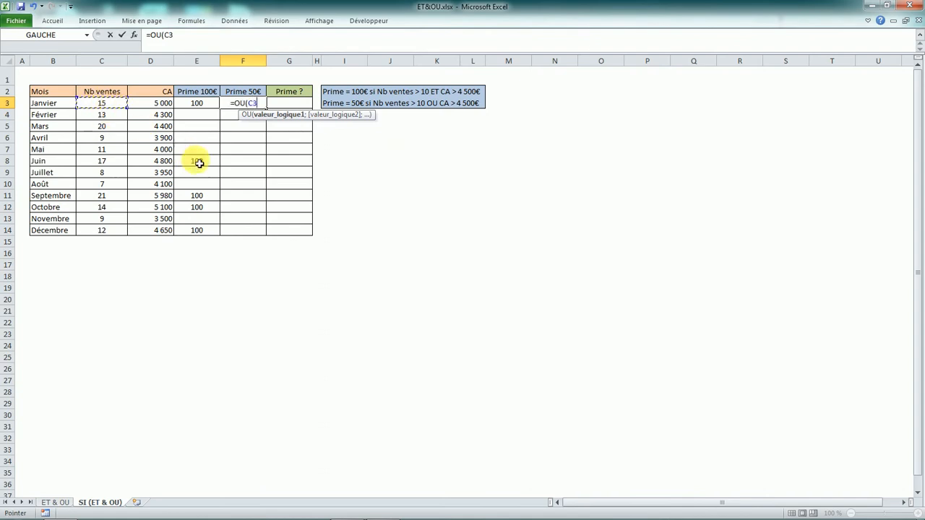
text(>10)
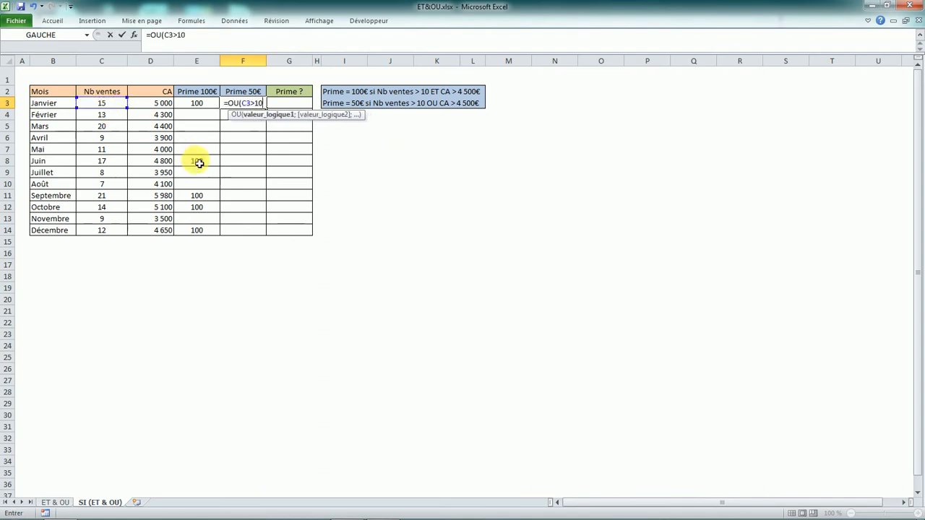
text(;)
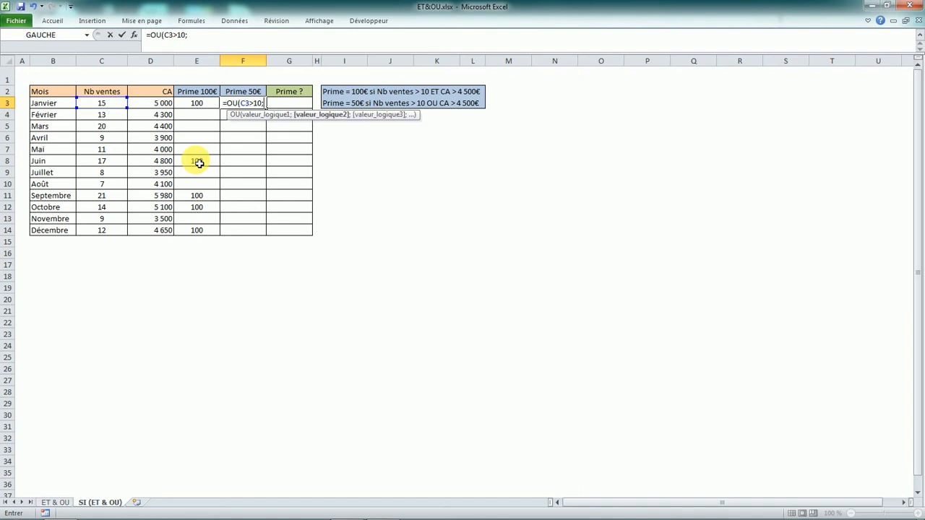
- Add the second condition D3>4500 to the OU test in F3, close its parenthesis and validate the formula
click(166, 104)
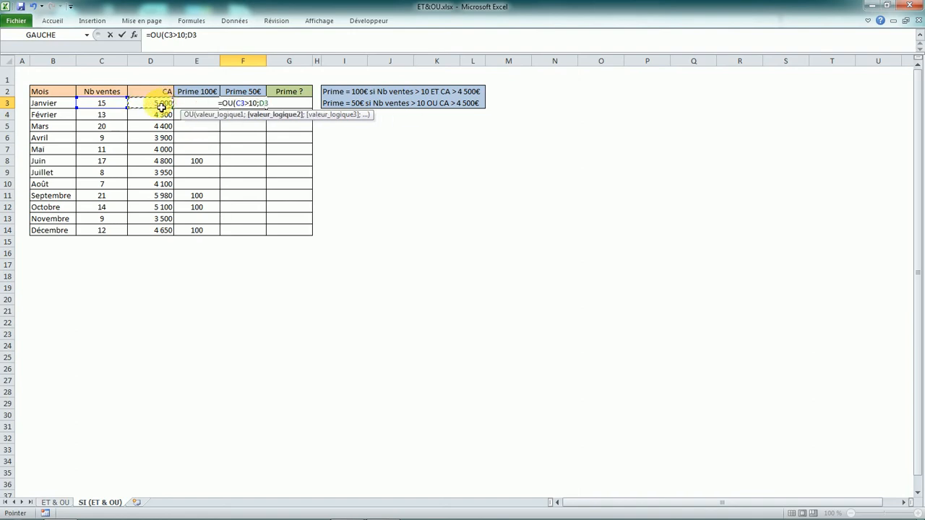
text(>4500)
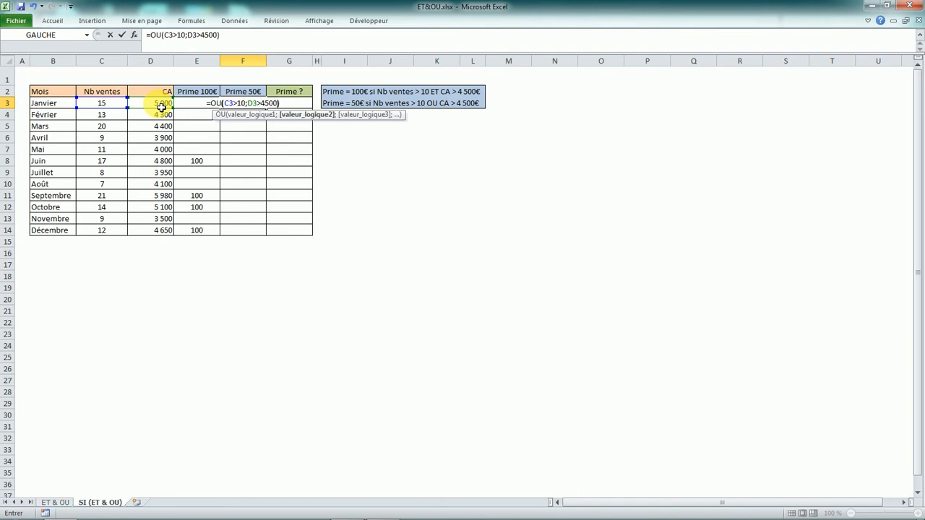
key(Return)
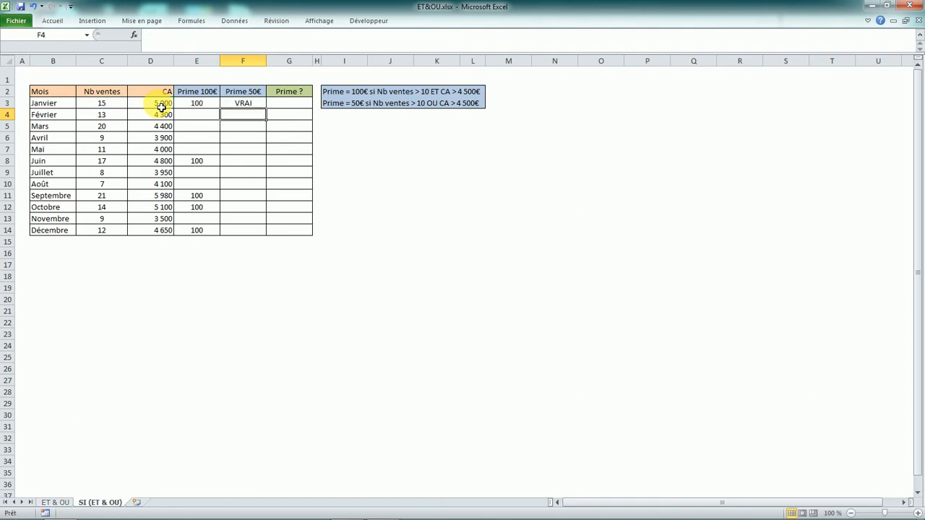
- Insert an opening SI( before the OU test in F3 so that OU becomes its logical test
click(255, 106)
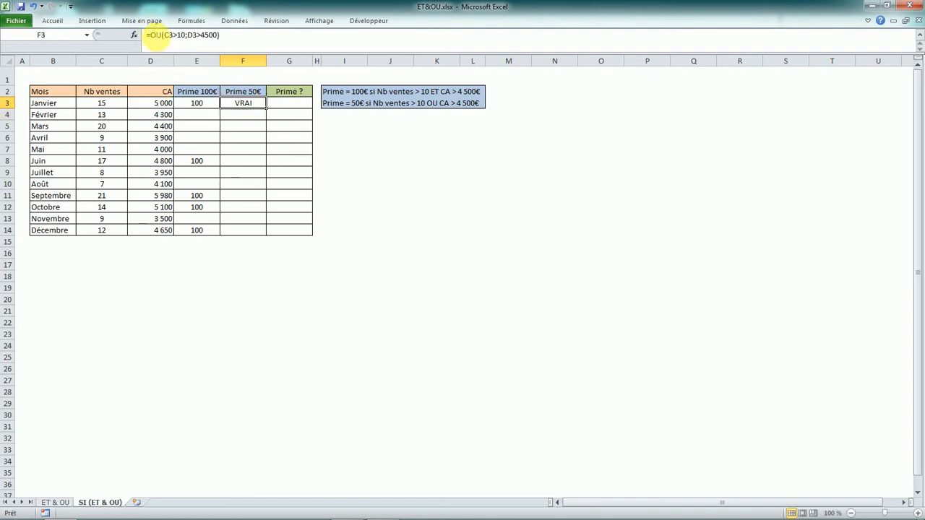
click(157, 35)
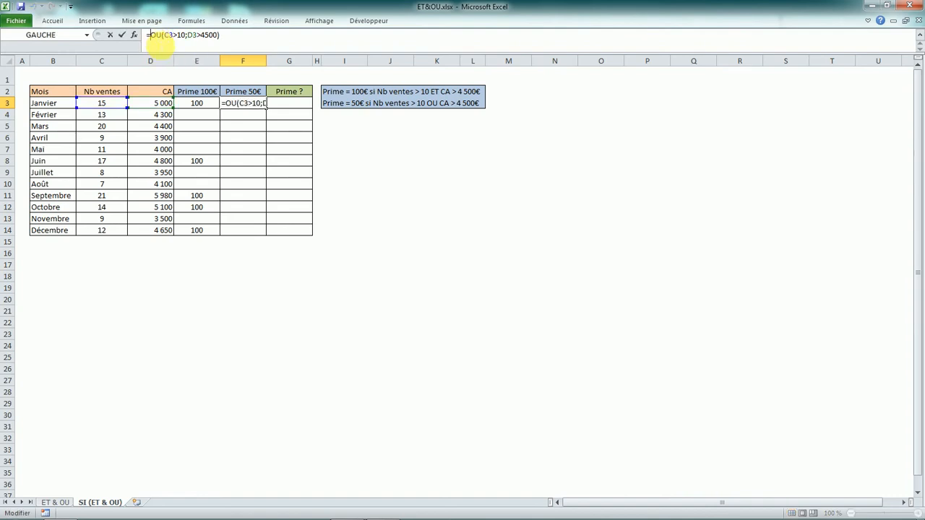
key(Caps_Lock)
text(SI)
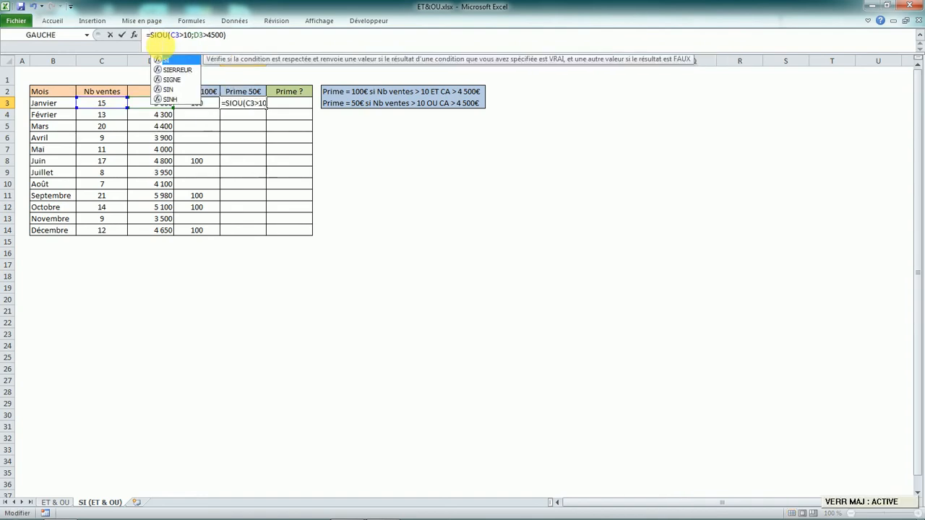
key(Caps_Lock)
text(()
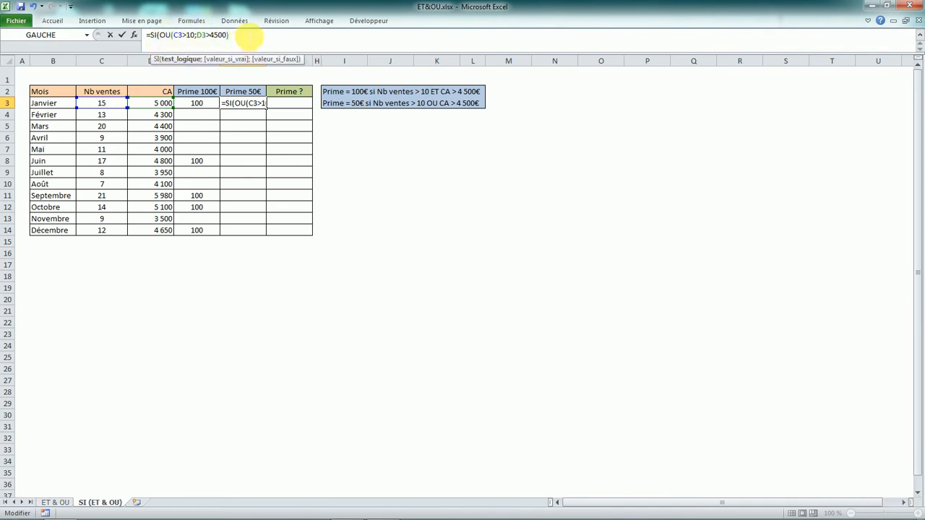
text(;)
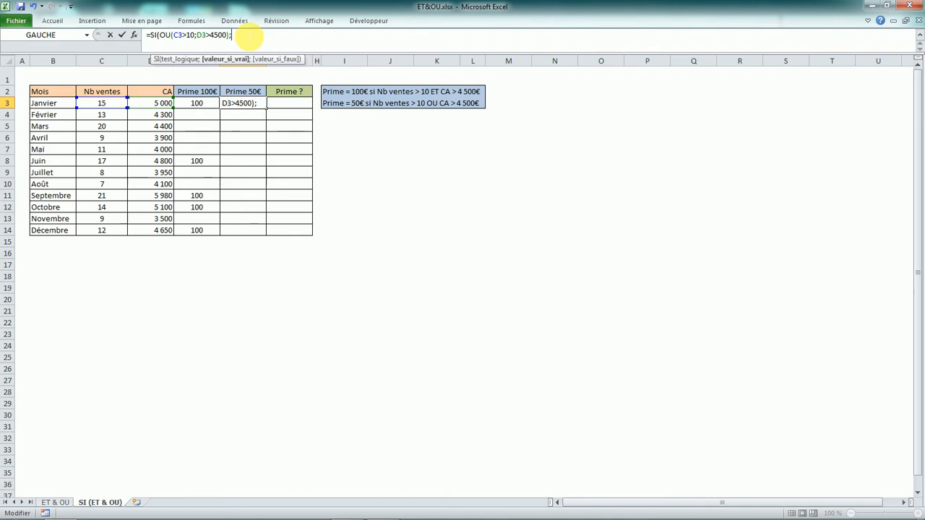
- Complete the SI formula in F3 to return 50 when true and empty text "" when false, and validate it
text(50;)
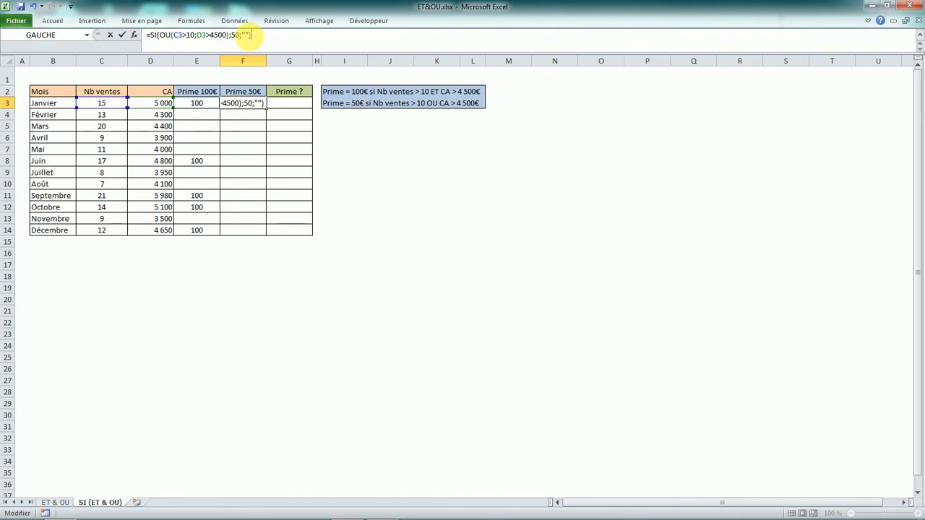
key(Return)
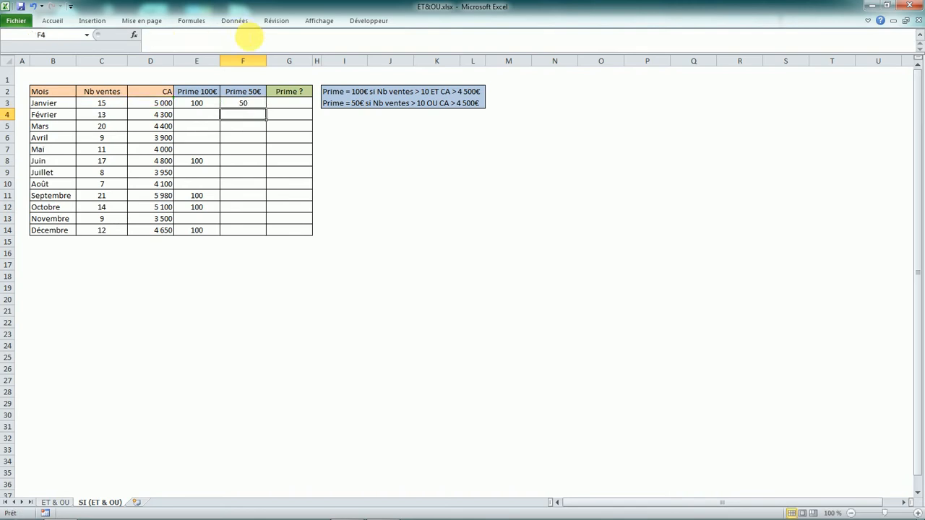
- Compare the formulas in E3 and F3, and fill the Prime 50€ formula from F3 down through December in F14
click(186, 105)
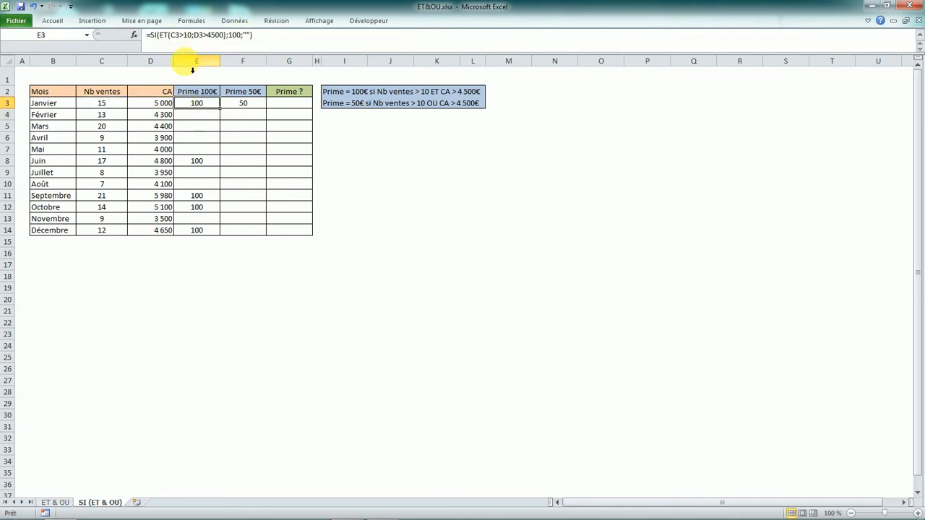
click(247, 107)
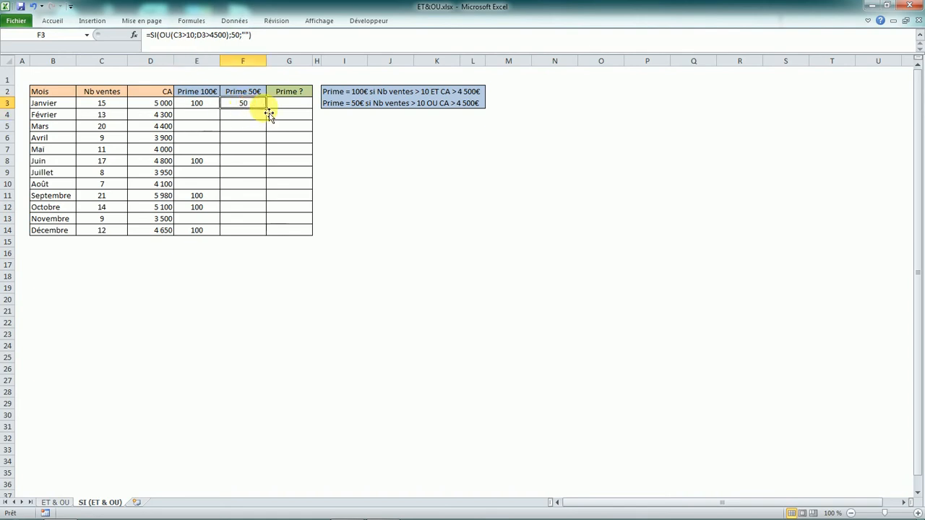
double_click(266, 109)
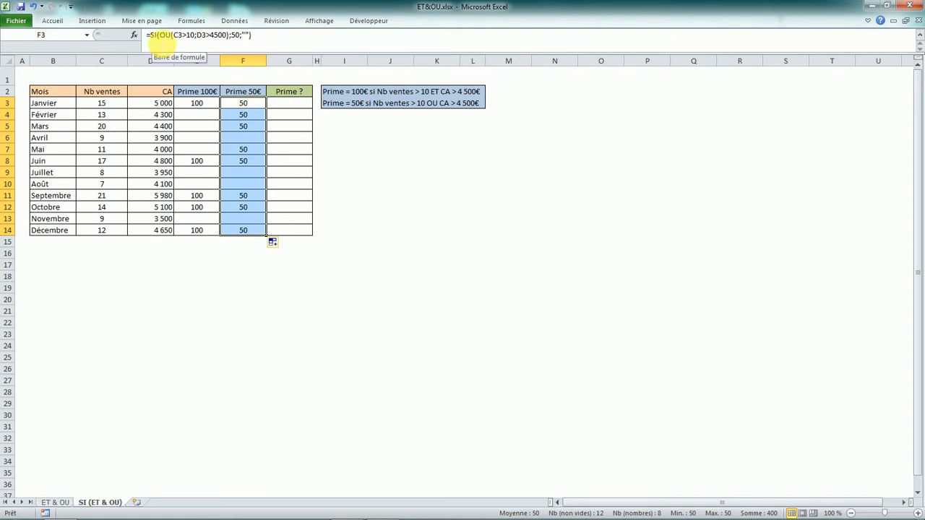
- Compare the ET formula in E3 with the OU formulas in F3, F4 and F5, and examine the Prime ? cell G3
click(258, 114)
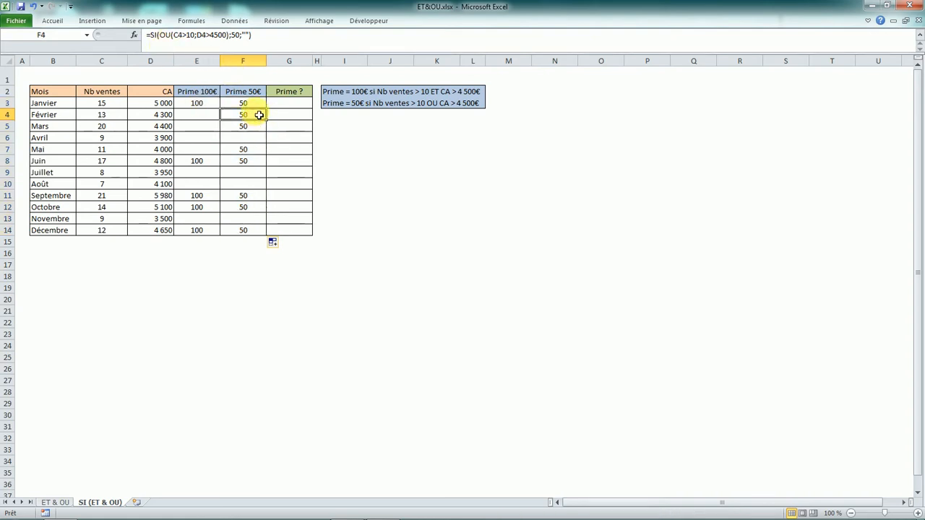
click(195, 103)
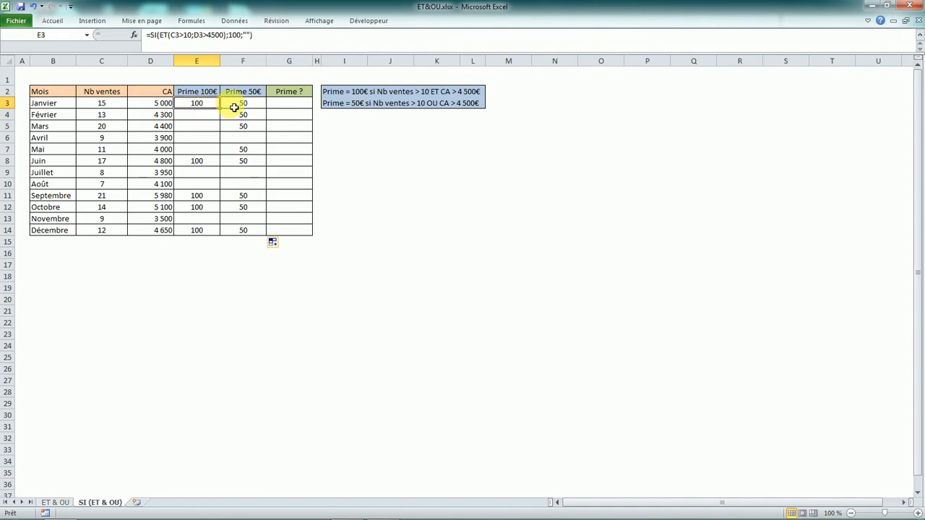
click(234, 107)
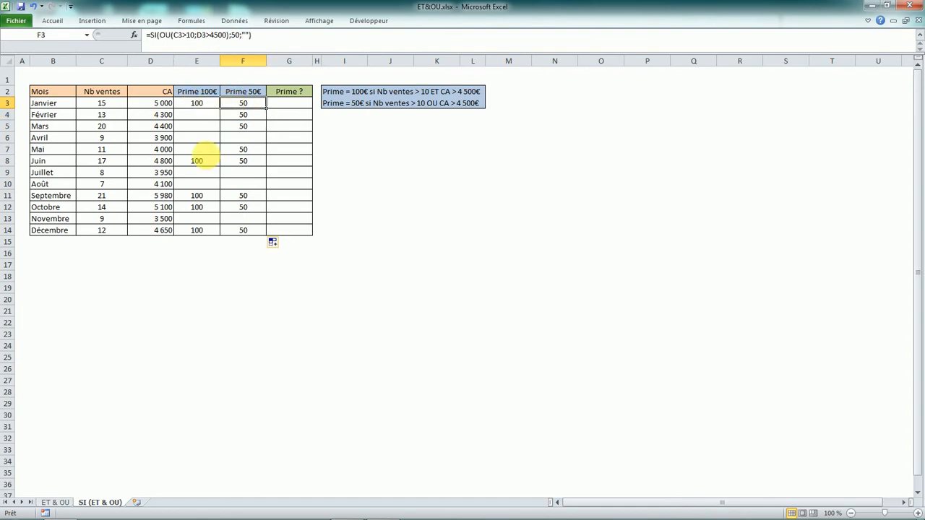
click(189, 105)
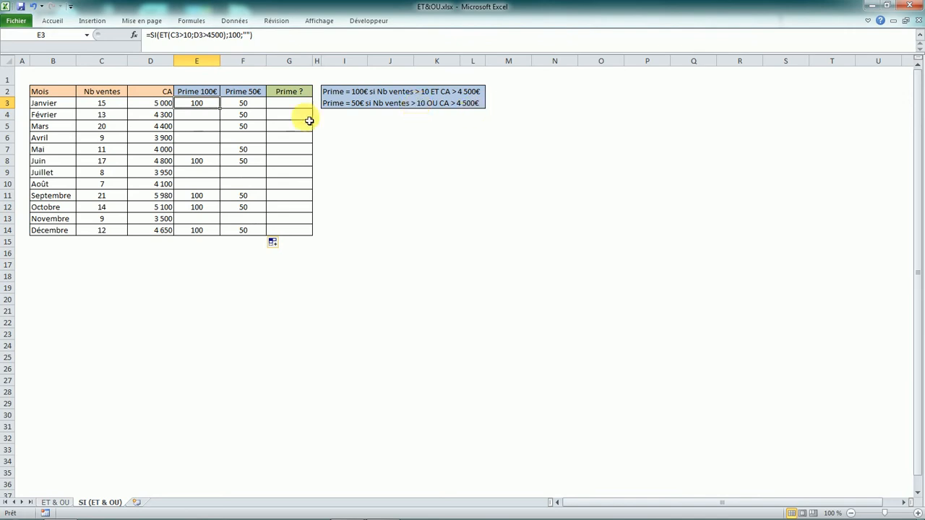
click(247, 106)
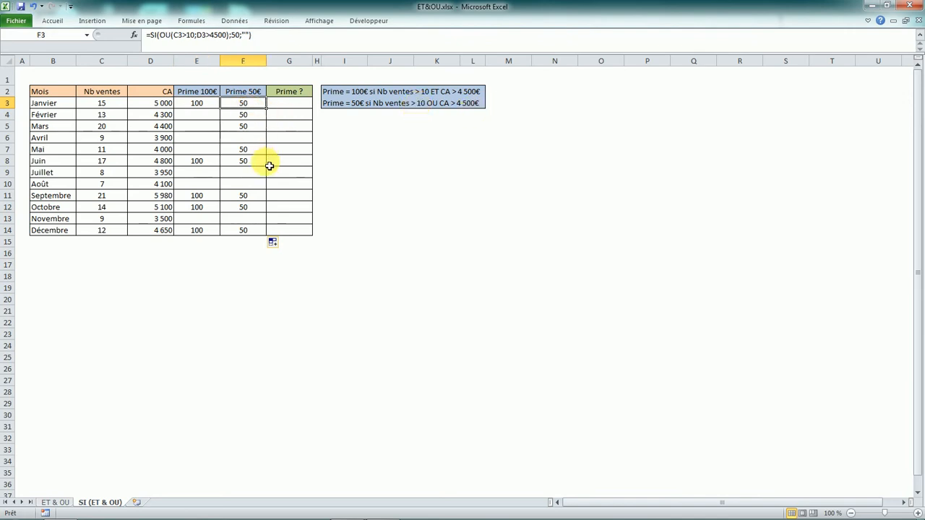
click(254, 127)
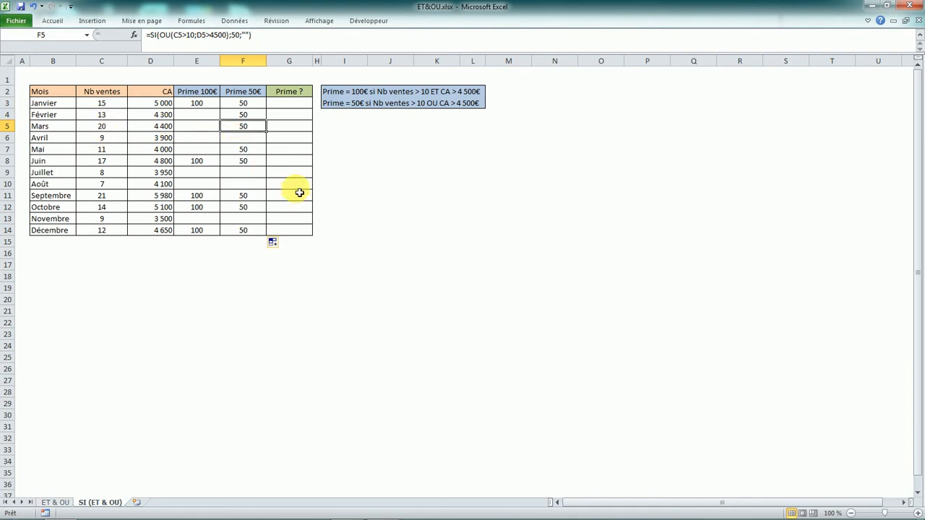
click(291, 103)
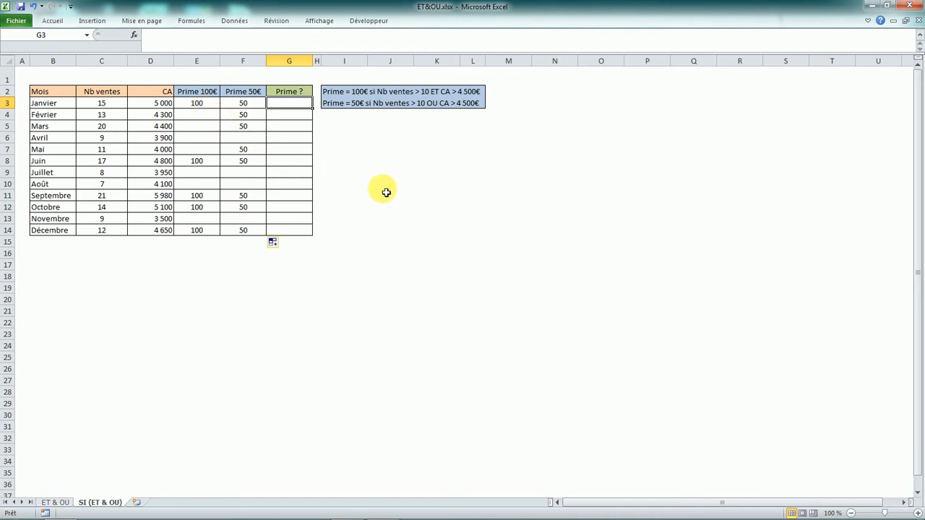
click(197, 104)
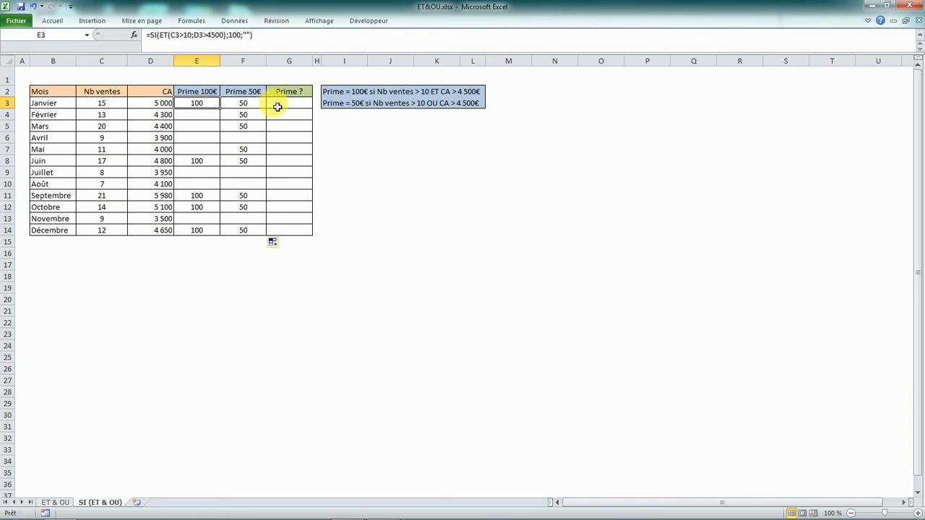
click(248, 107)
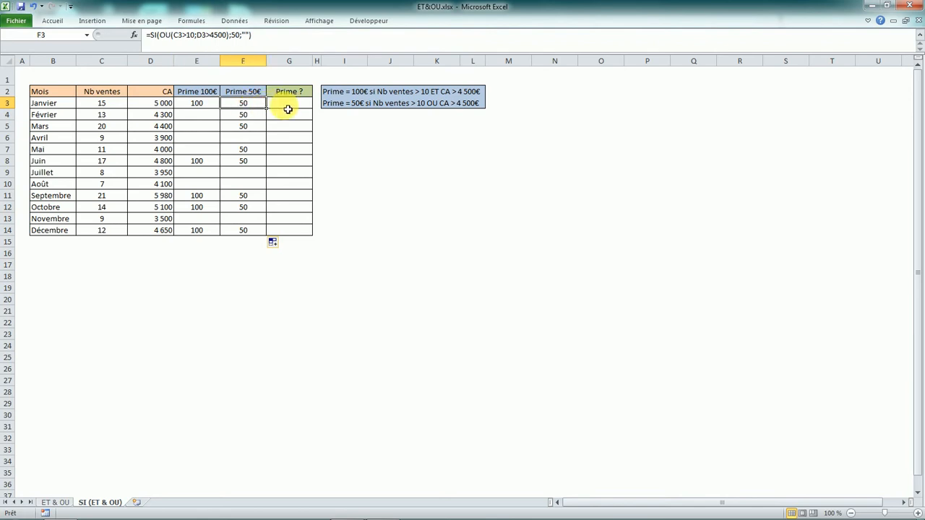
click(288, 109)
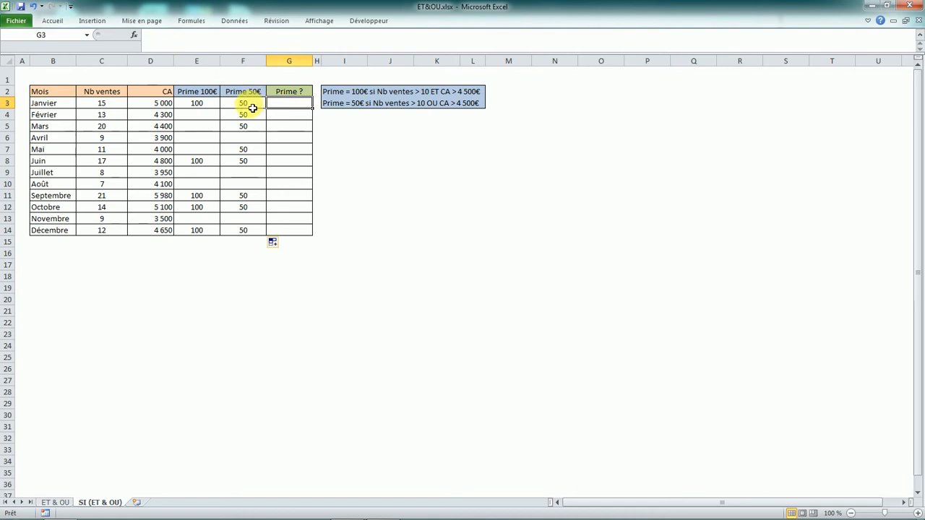
click(254, 107)
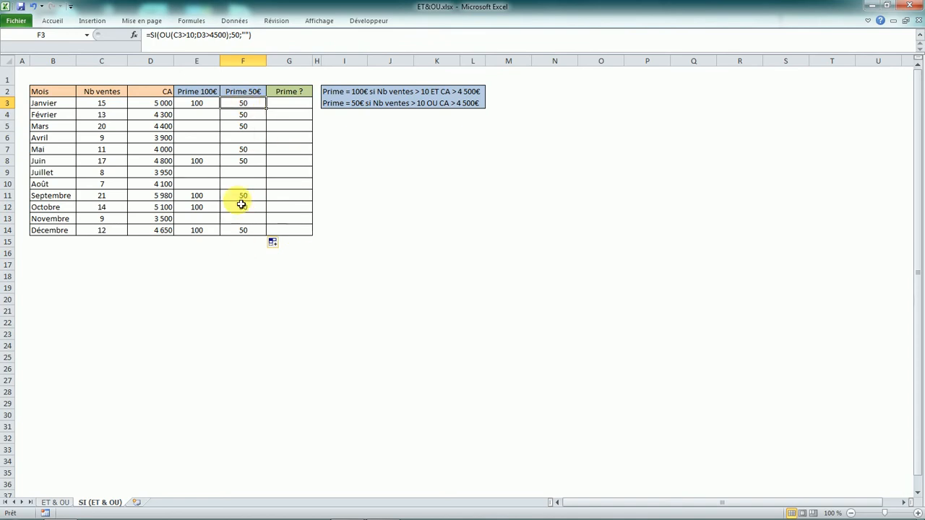
click(297, 105)
- Copy the full formula text =SI(ET(C3>10;D3>4500);100;"") from E3 and paste it into the Prime ? cell G3
click(193, 105)
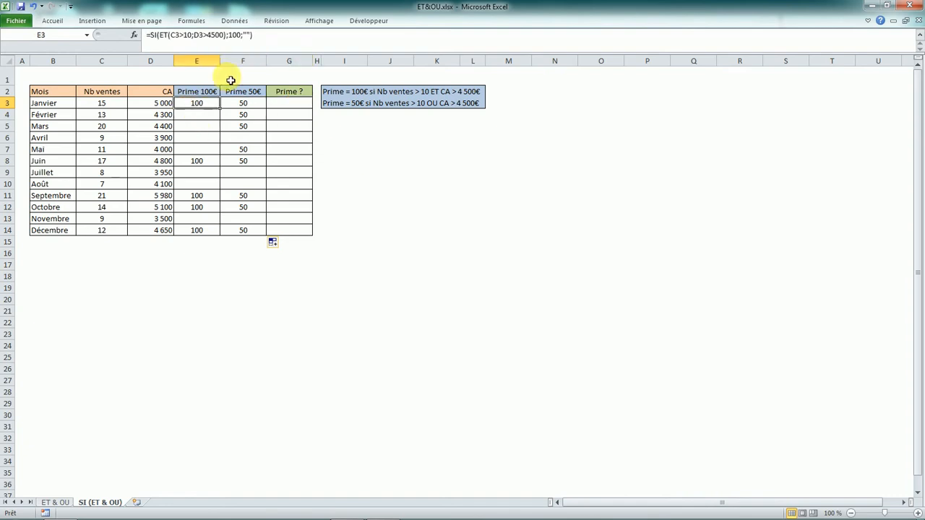
click(253, 35)
drag(253, 34, 146, 35)
key(ctrl+c)
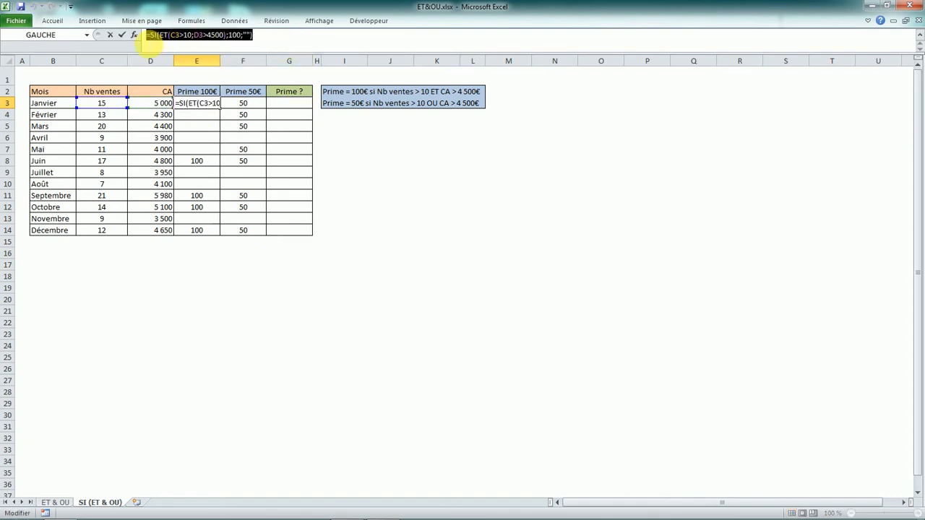
key(Escape)
click(276, 108)
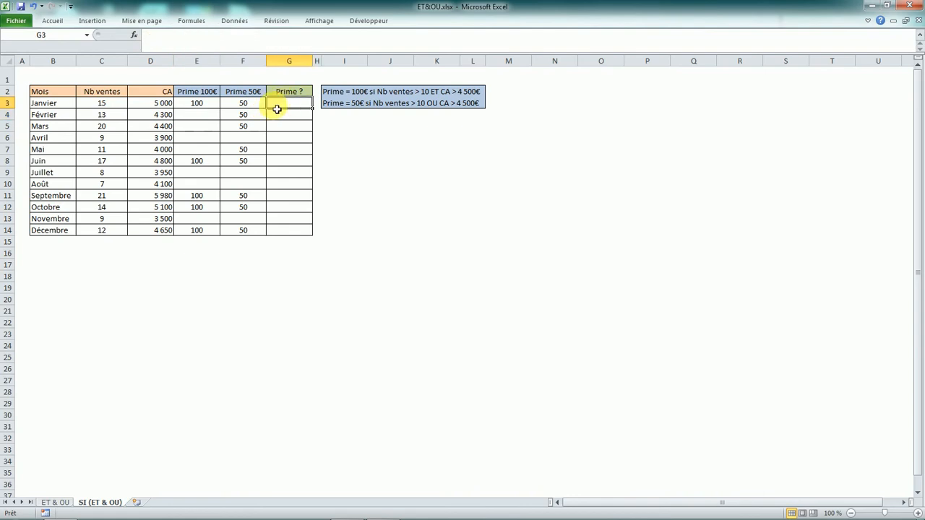
click(185, 44)
key(ctrl+v)
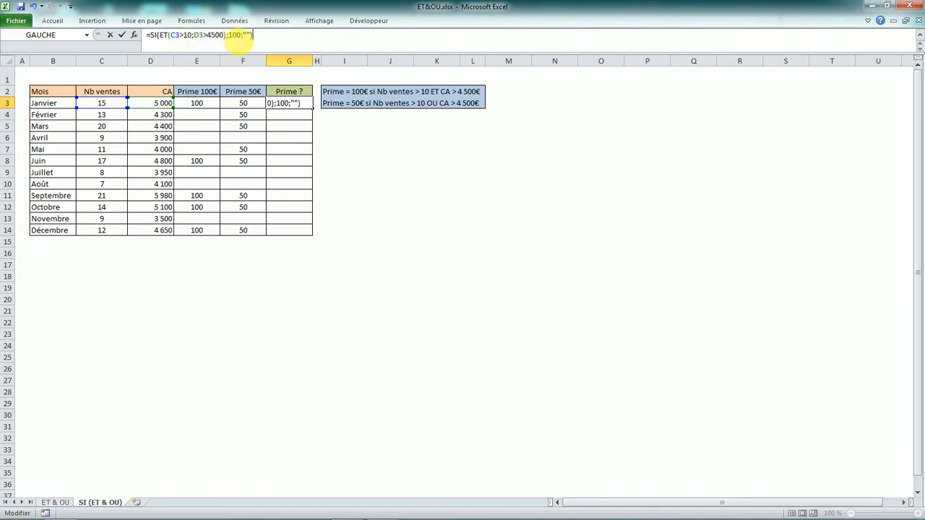
- Validate the ET formula in G3 and copy the formula text SI(OU(C3>10;D3>4500);50;"") from F3 without its equals sign
click(246, 35)
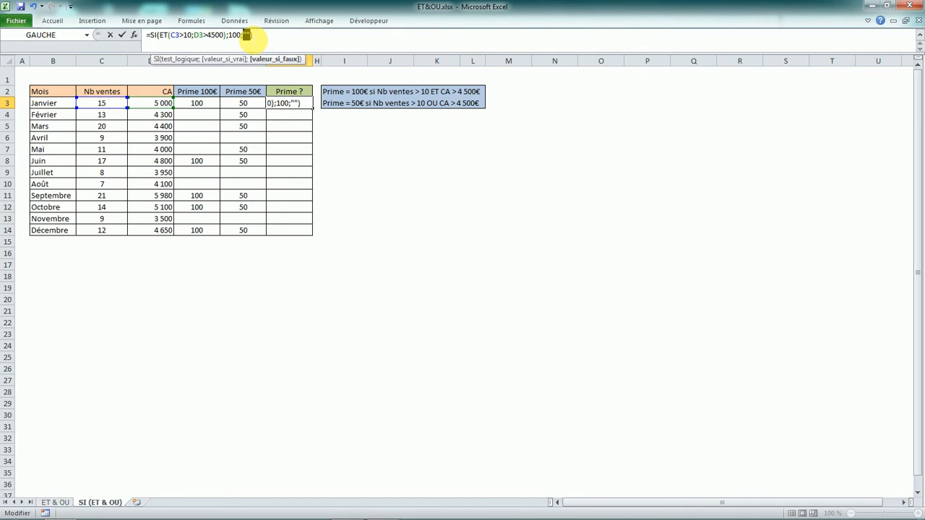
key(Return)
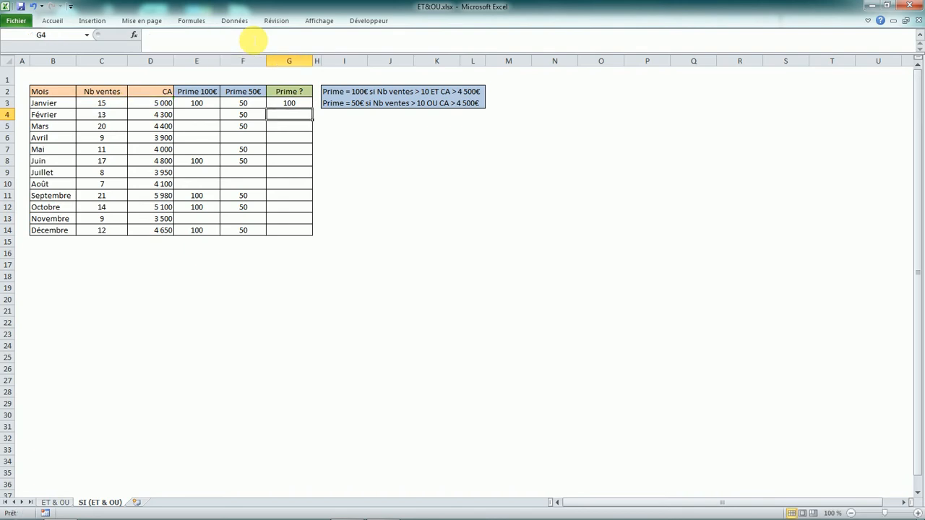
click(241, 103)
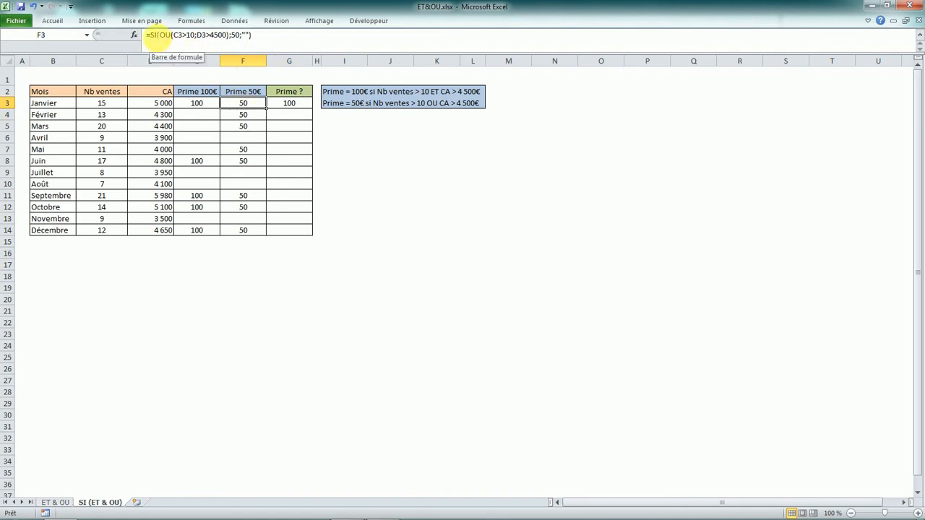
drag(149, 35, 253, 38)
key(ctrl+c)
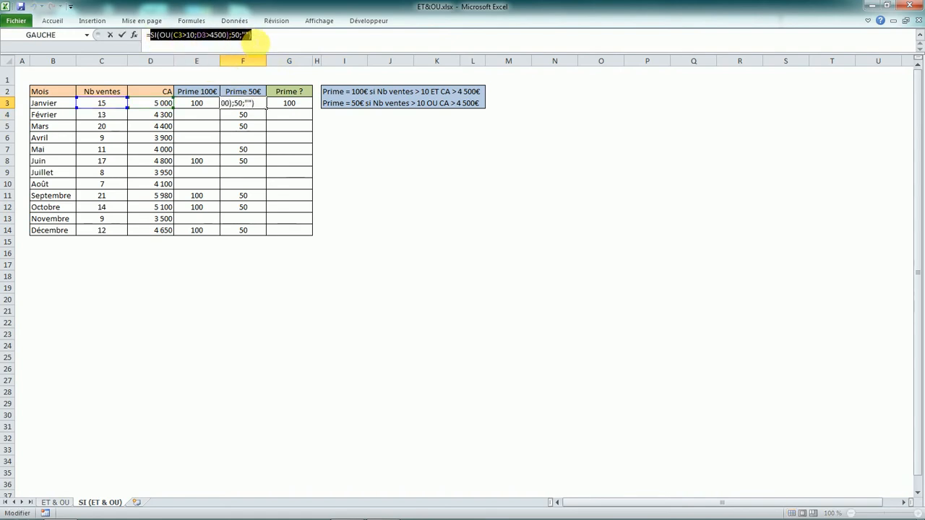
key(Return)
- Replace the empty-text false value in G3's formula with the copied SI(OU(C3>10;D3>4500);50;"")
click(287, 102)
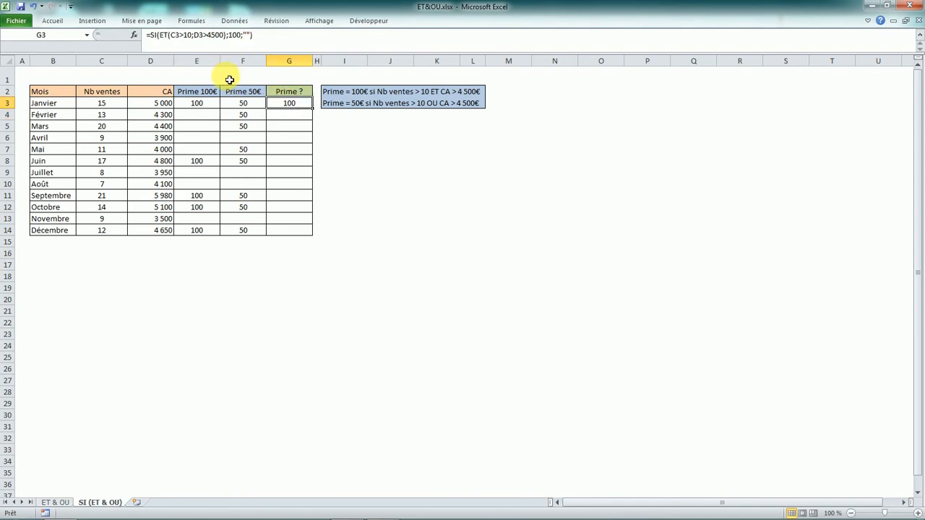
click(247, 36)
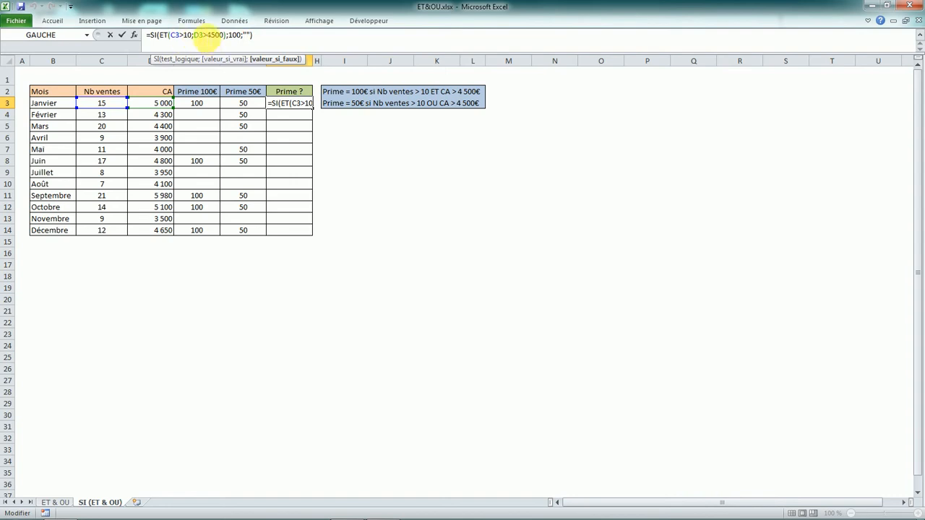
click(233, 35)
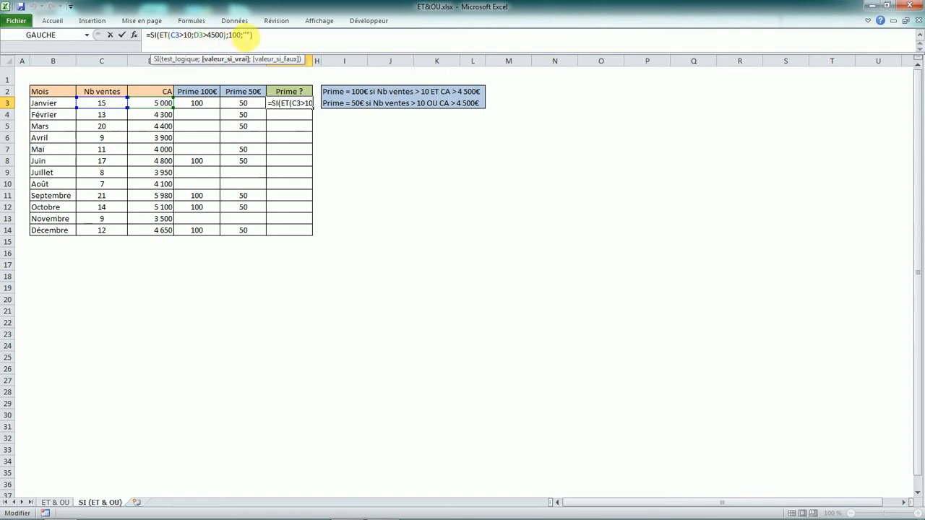
double_click(246, 35)
key(Delete)
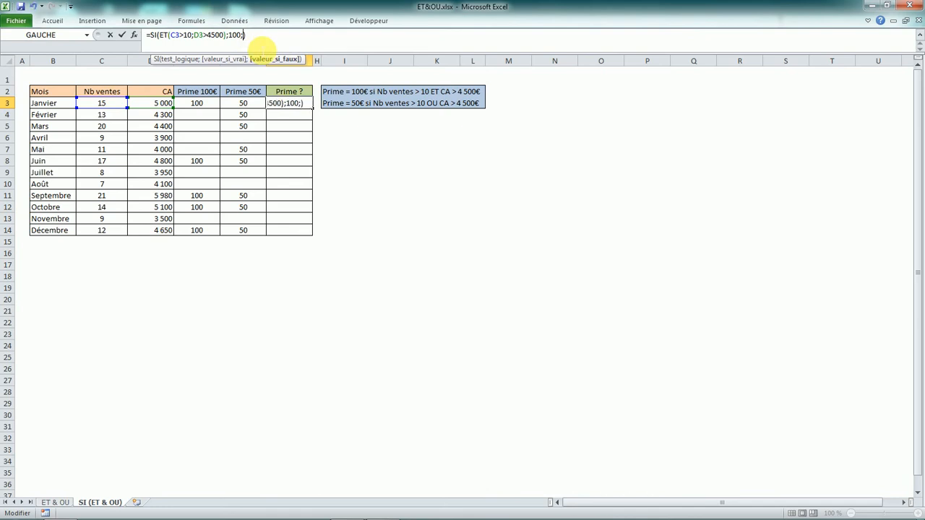
key(ctrl+v)
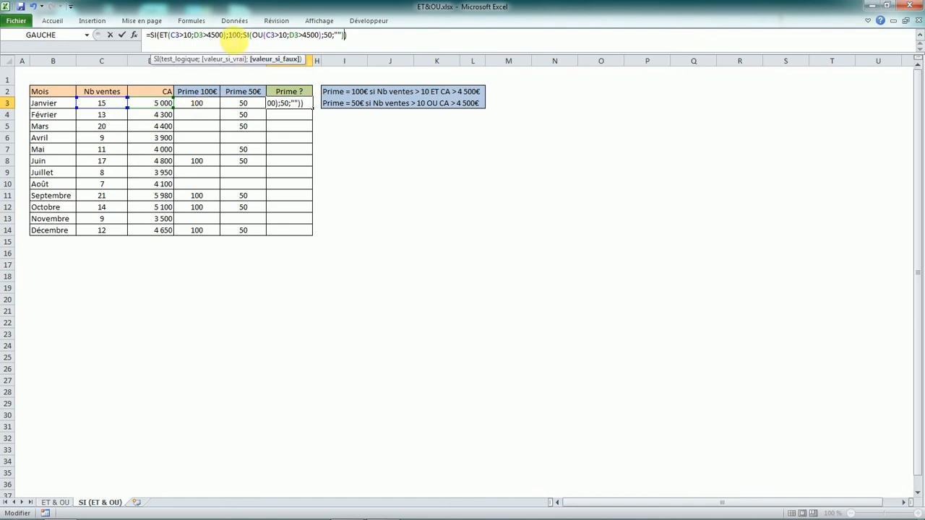
- Review the arguments of the nested SI formula in G3 and set the inner SI's false value to "AUCUNE"
click(234, 35)
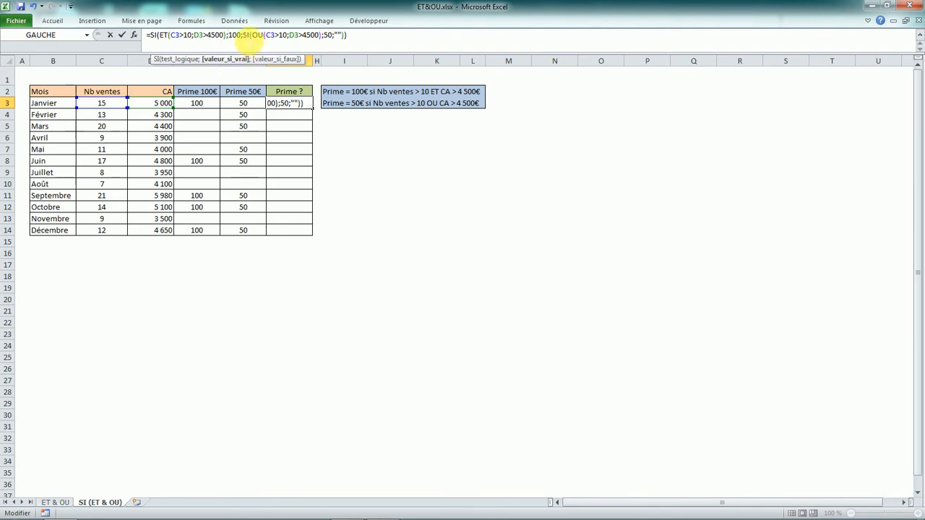
click(243, 35)
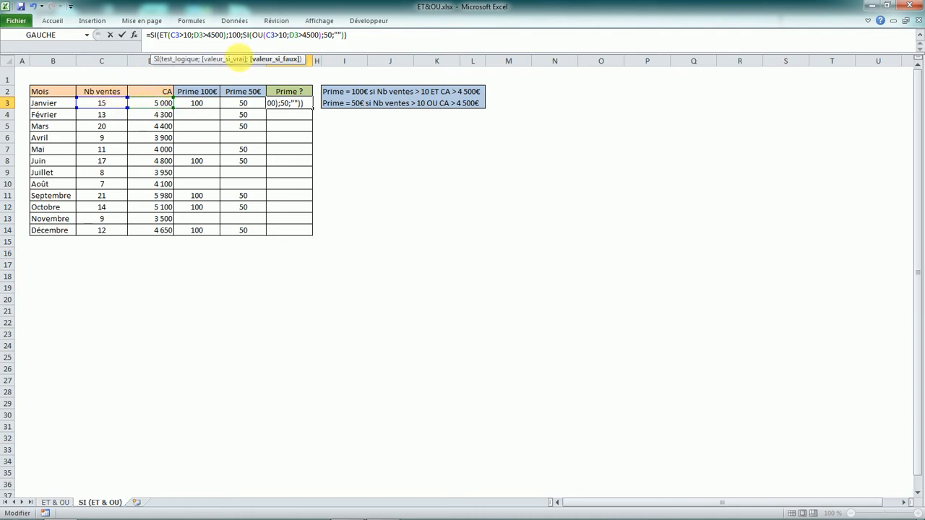
click(323, 35)
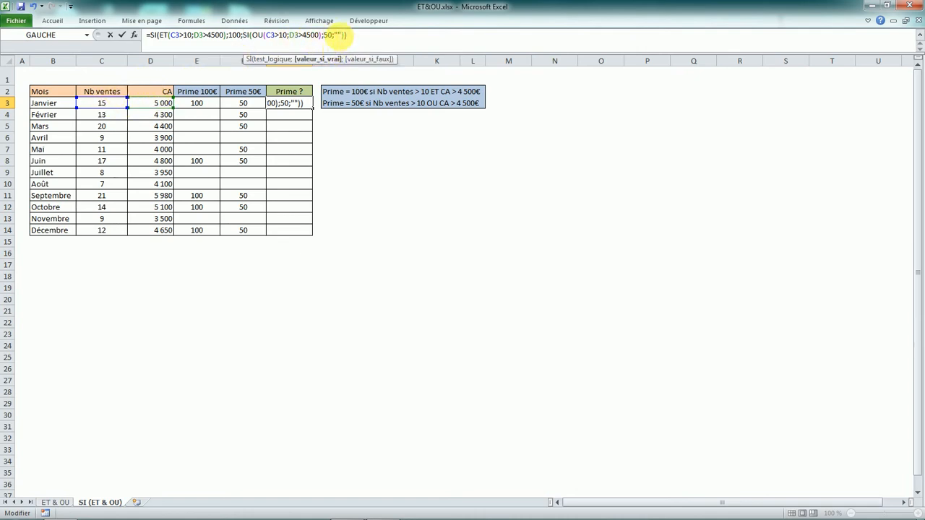
click(336, 35)
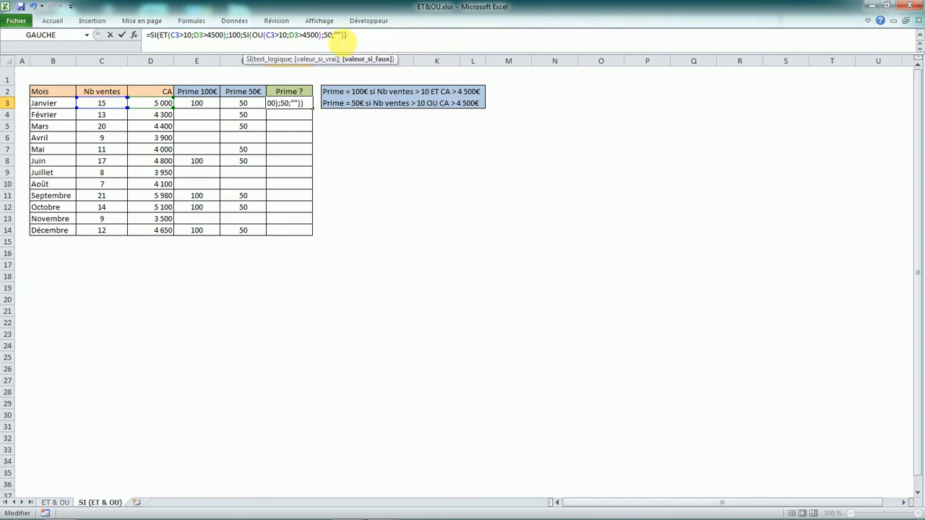
click(337, 34)
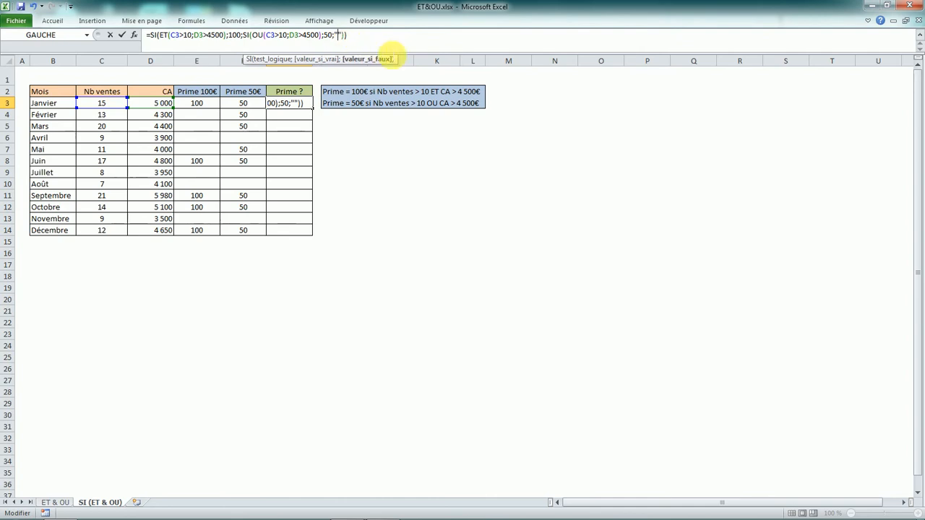
key(Caps_Lock)
text(AUCUNE)
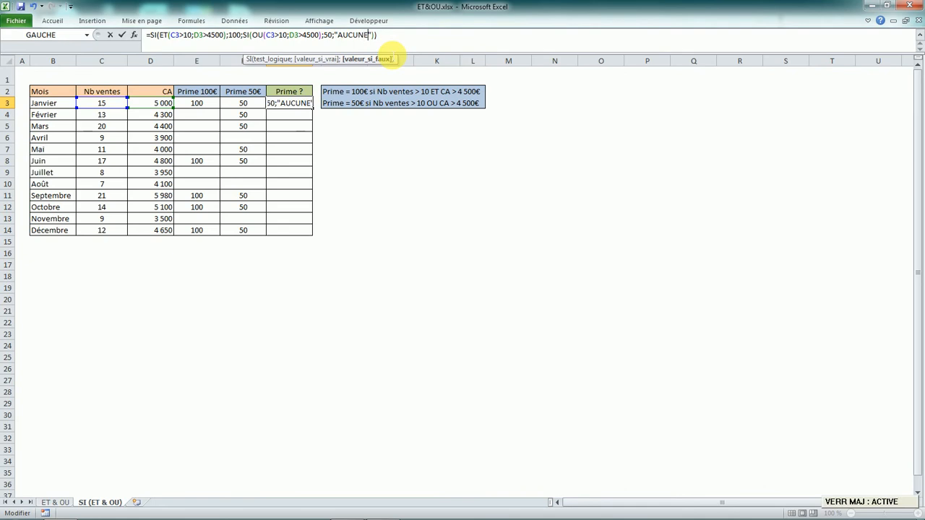
key(Caps_Lock)
key(Right)
key(Right)
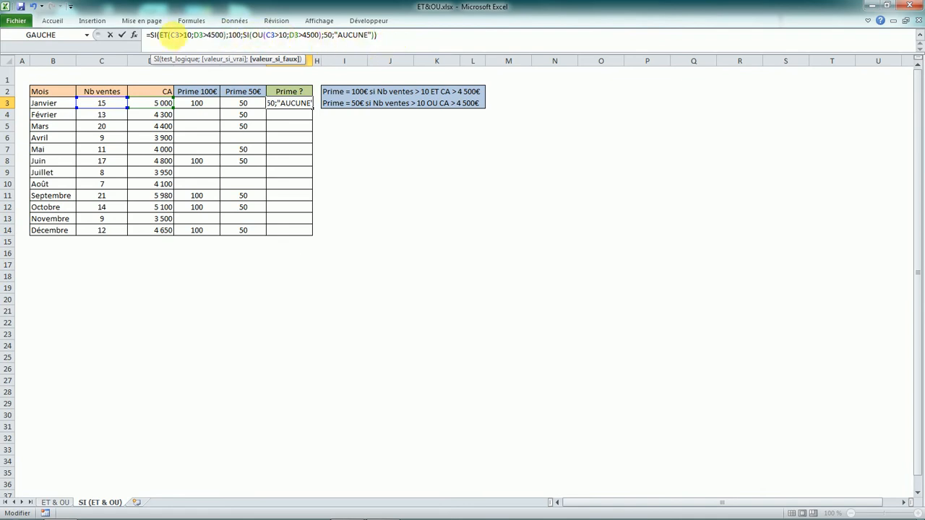
- Check the true and false arguments of G3's nested formula, validate it, and fill it down through December in G14
click(238, 35)
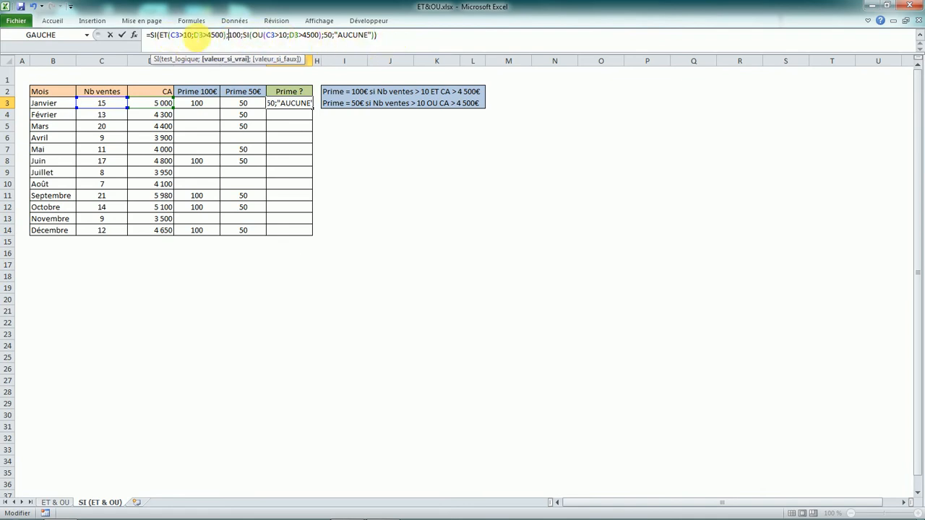
click(246, 34)
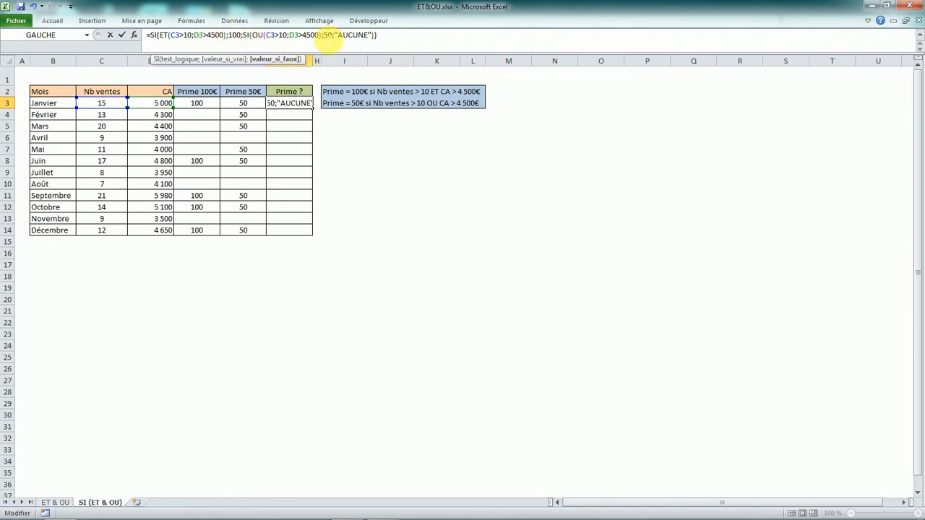
click(326, 36)
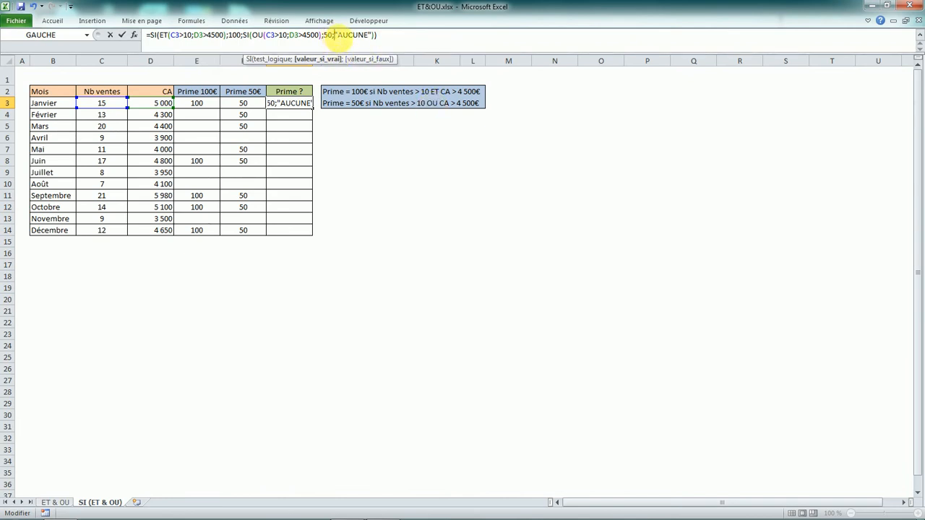
click(364, 35)
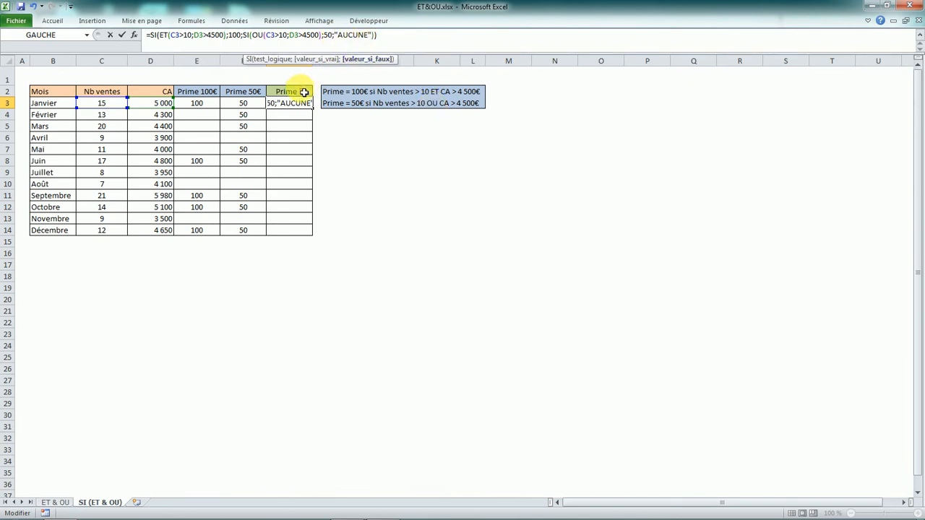
click(380, 35)
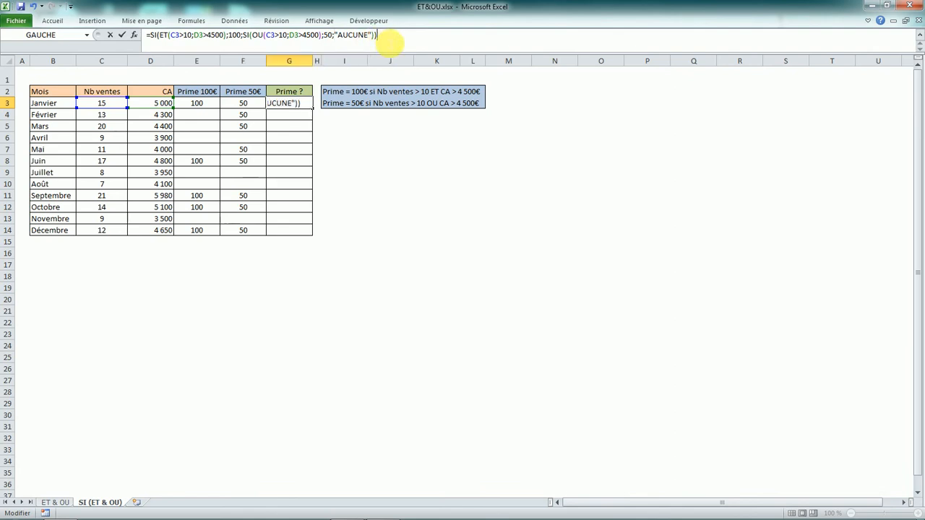
key(Return)
click(307, 105)
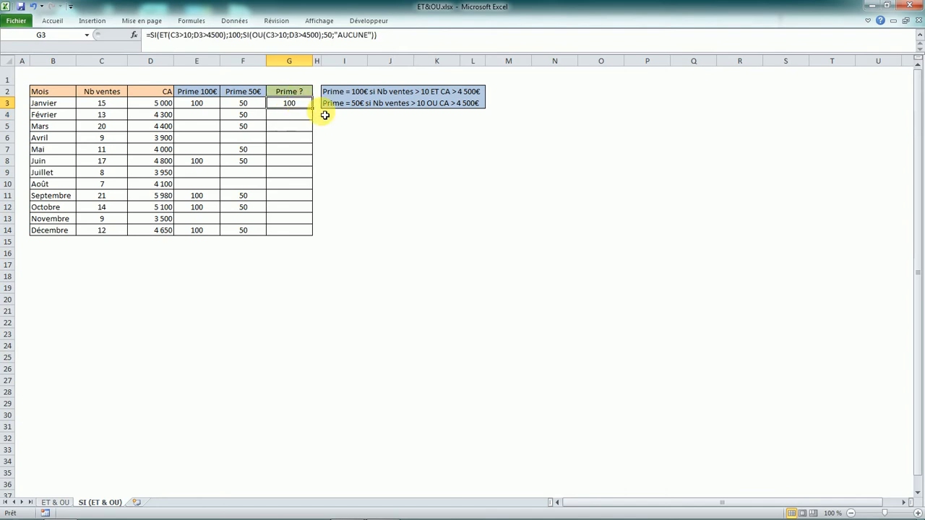
double_click(313, 109)
click(336, 151)
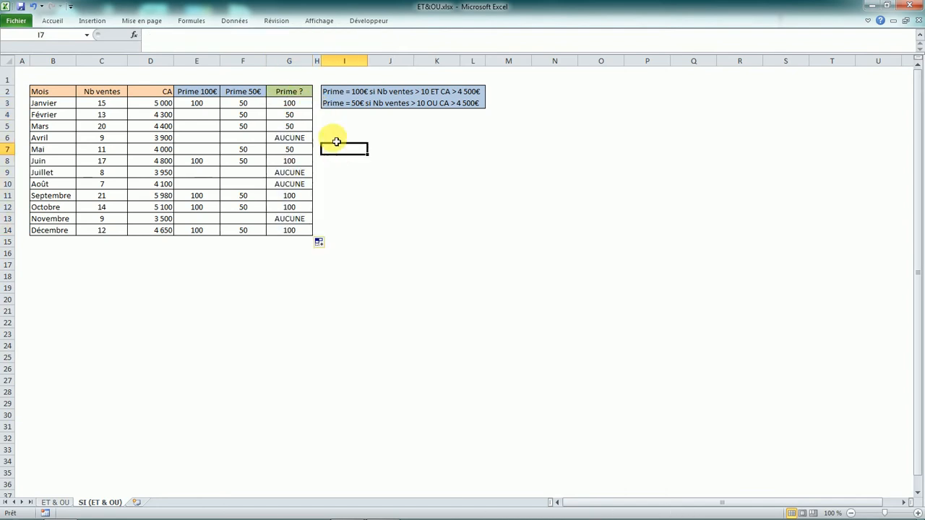
- Examine the Prime ? formulas and results from January to May against the sales, CA and bonus columns
click(293, 104)
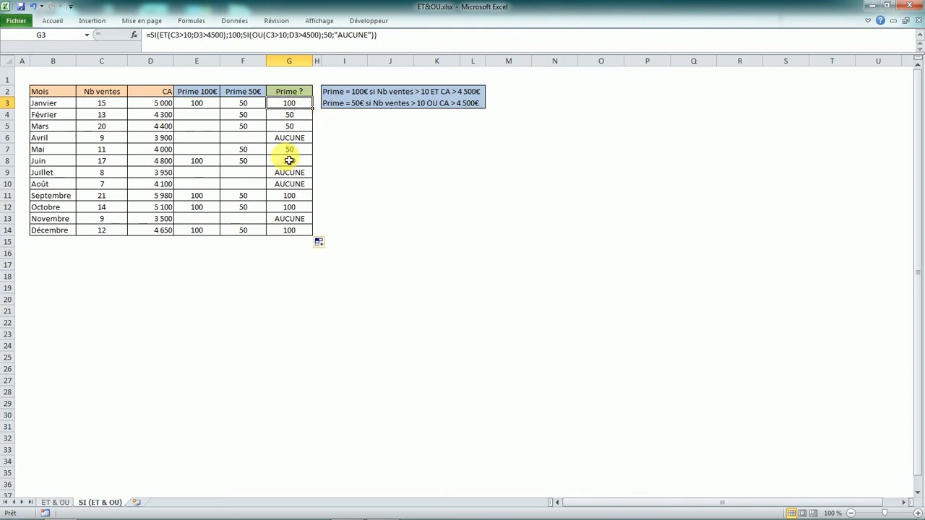
click(209, 118)
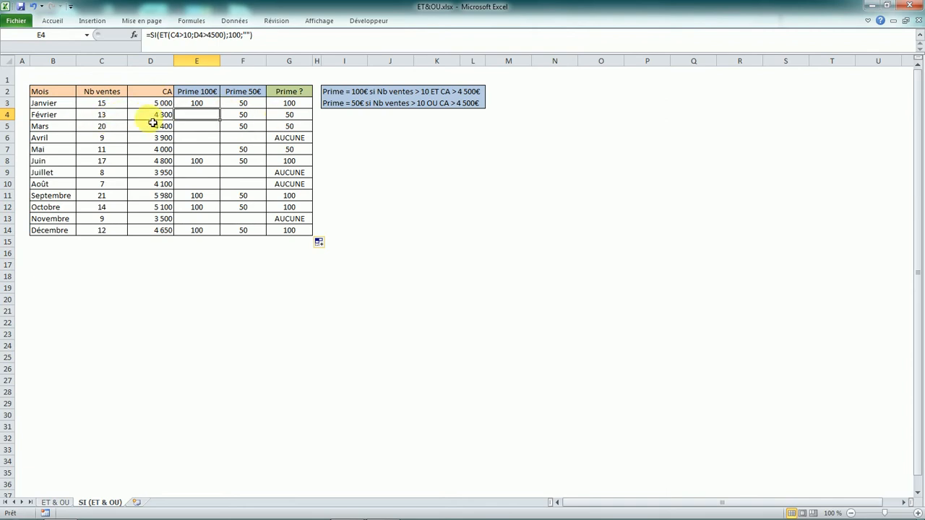
click(115, 119)
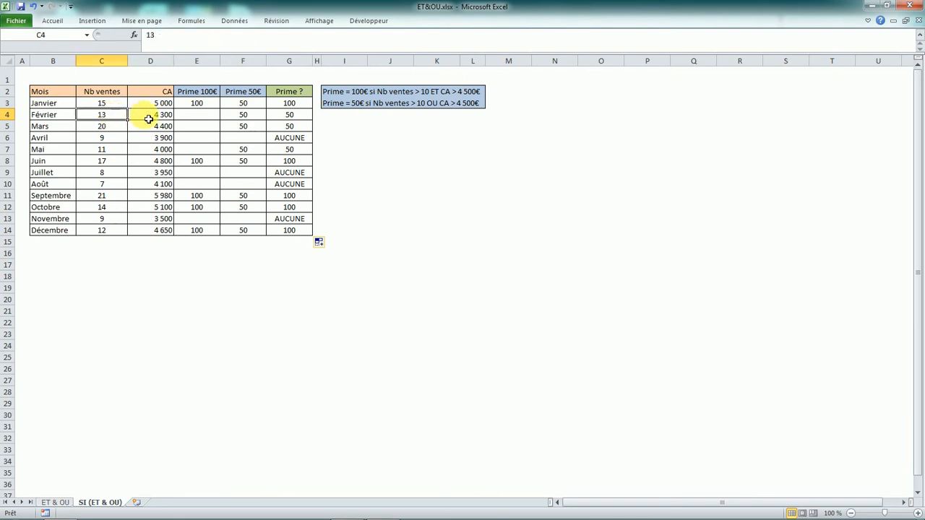
click(149, 118)
click(302, 117)
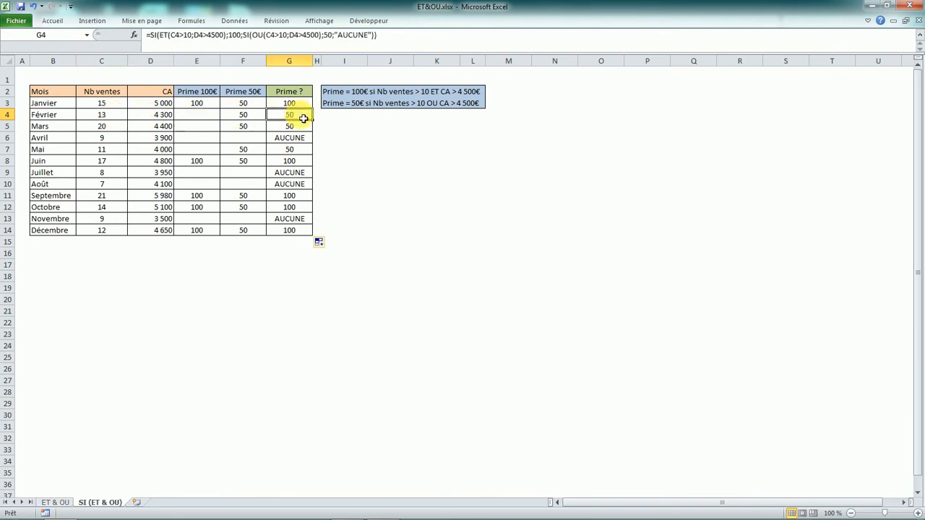
click(304, 139)
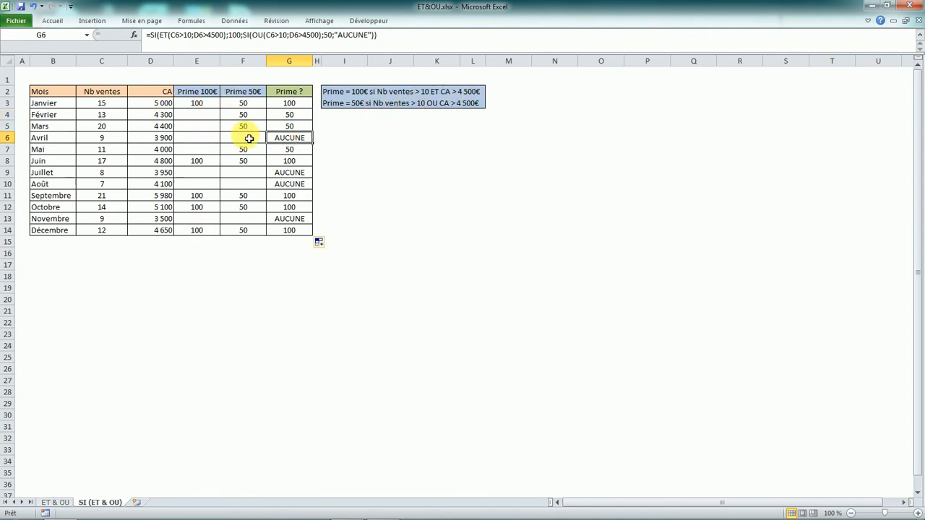
click(305, 150)
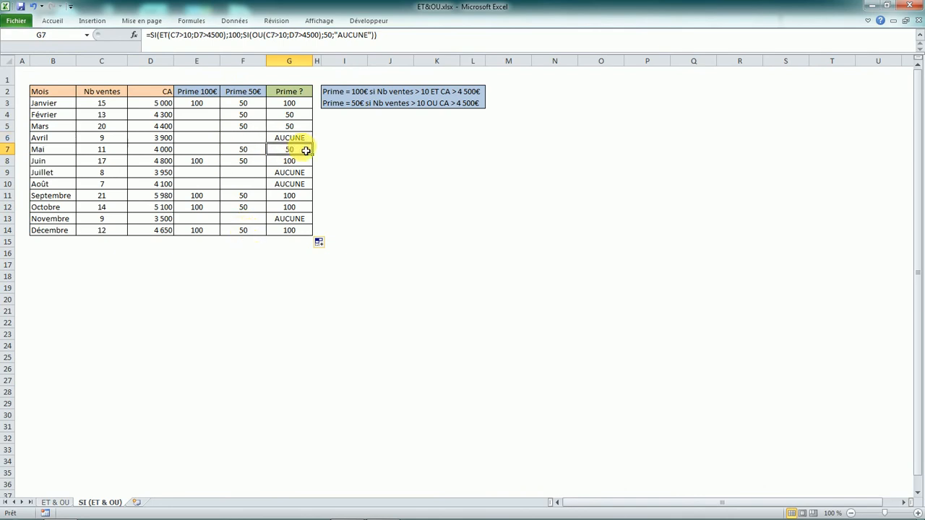
click(276, 107)
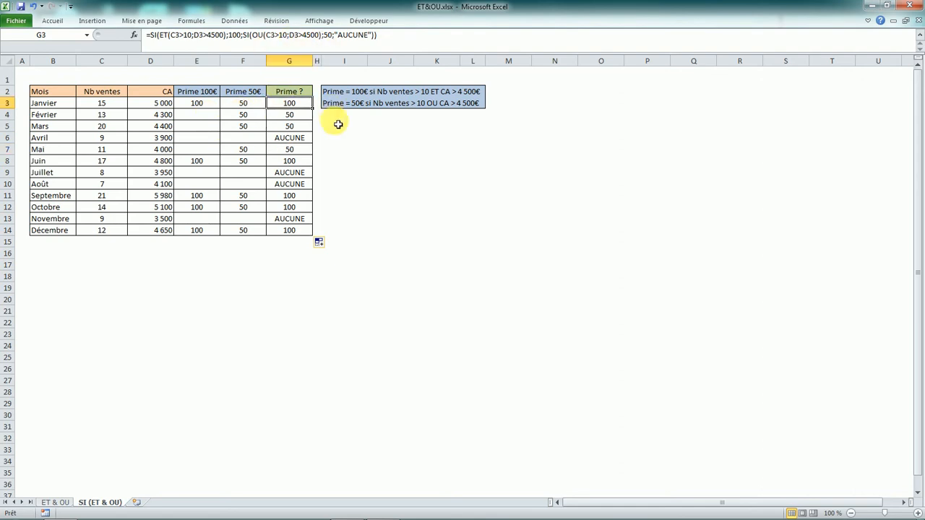
key(Down)
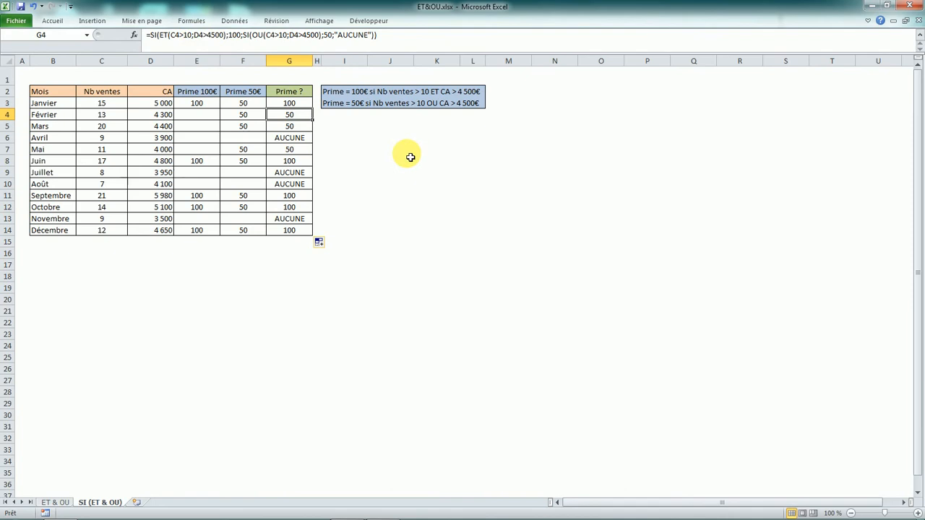
key(Down)
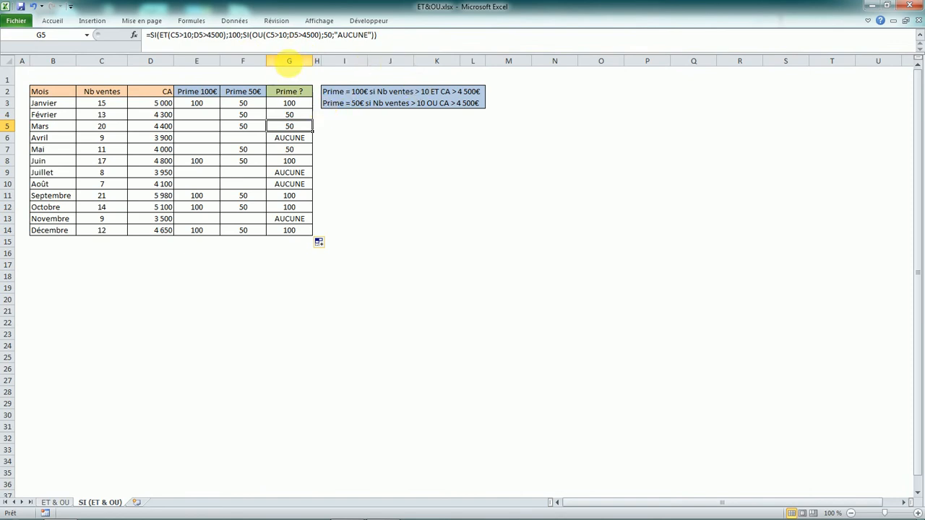
- Insert a new column before Prime ? and title it "Prime 10€" in G2
right_click(290, 62)
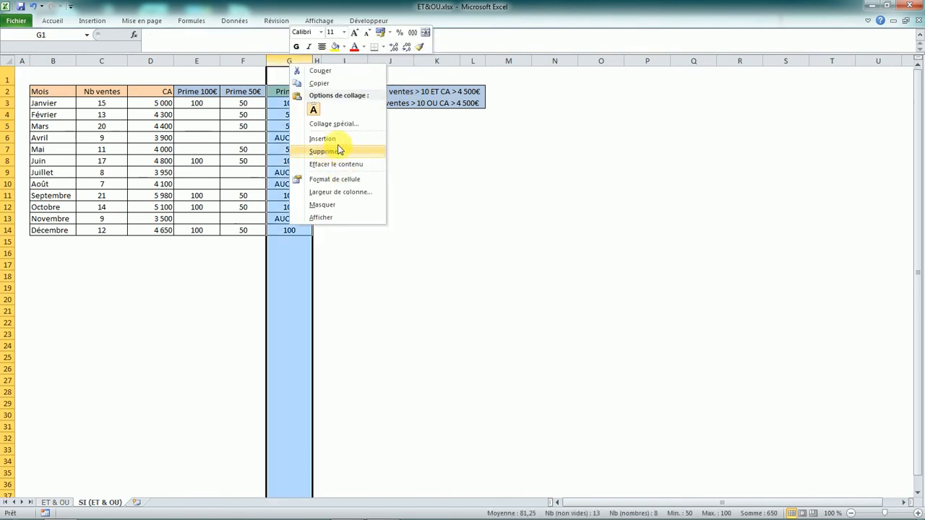
click(318, 137)
click(289, 96)
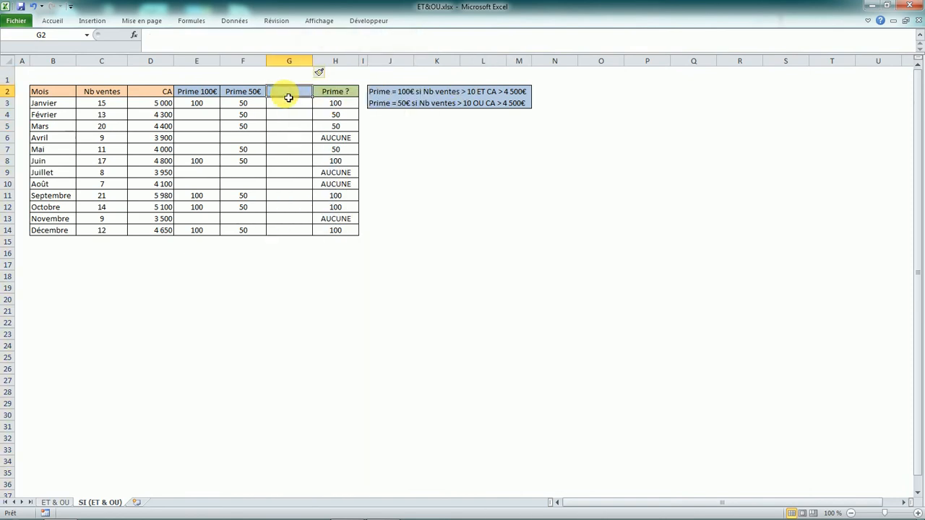
text(Prime)
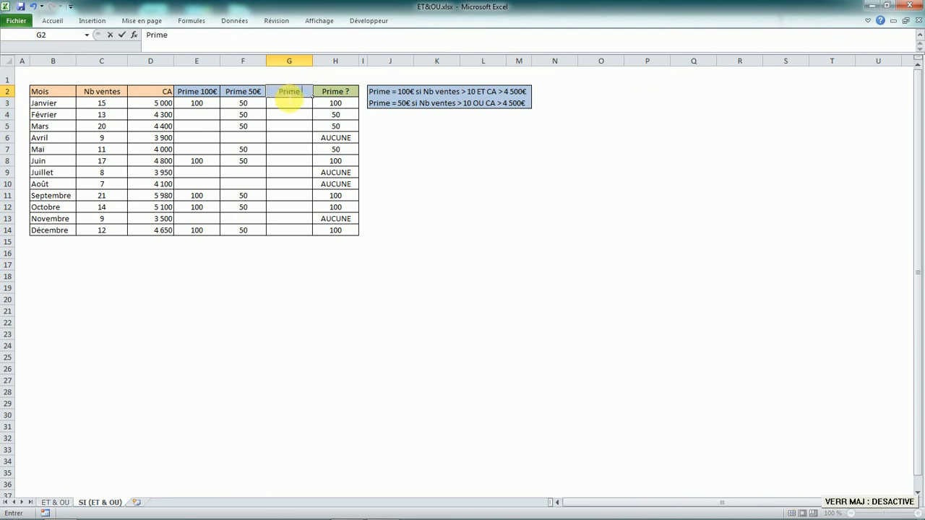
text( 10€)
key(Return)
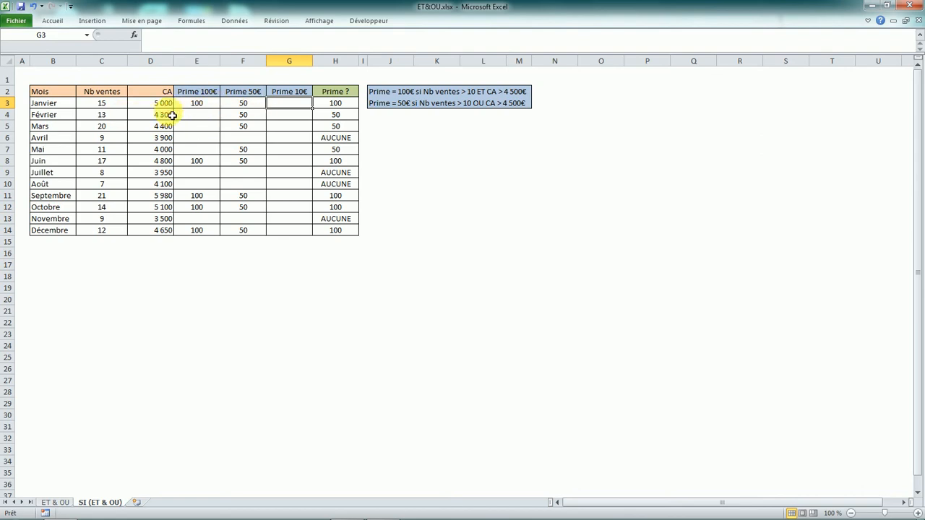
- Start an ET formula in G3 with C3>5 as its first condition
key(Caps_Lock)
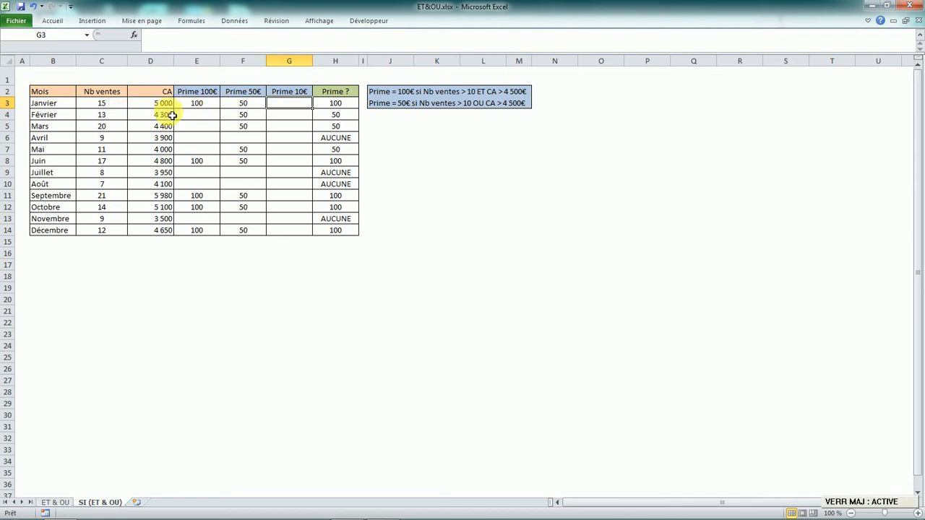
text(SI)
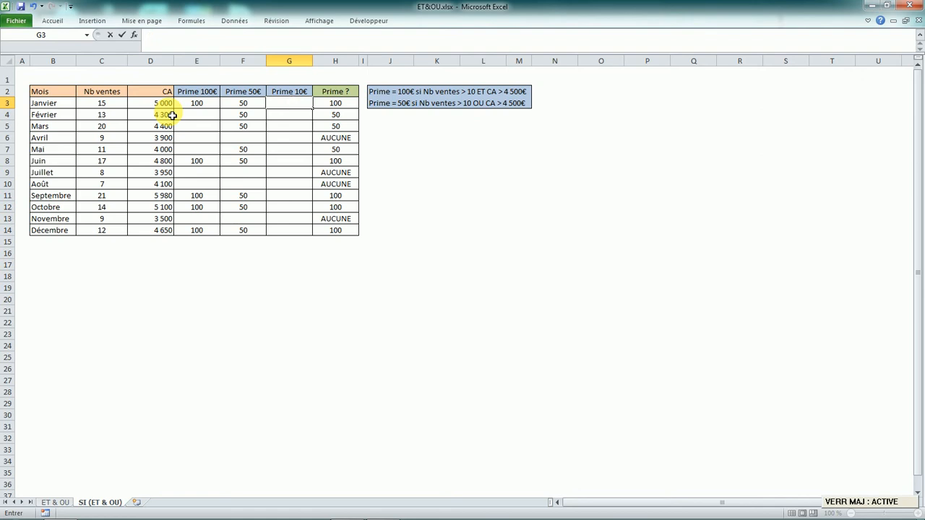
key(Caps_Lock)
text(=)
key(Caps_Lock)
text(ET)
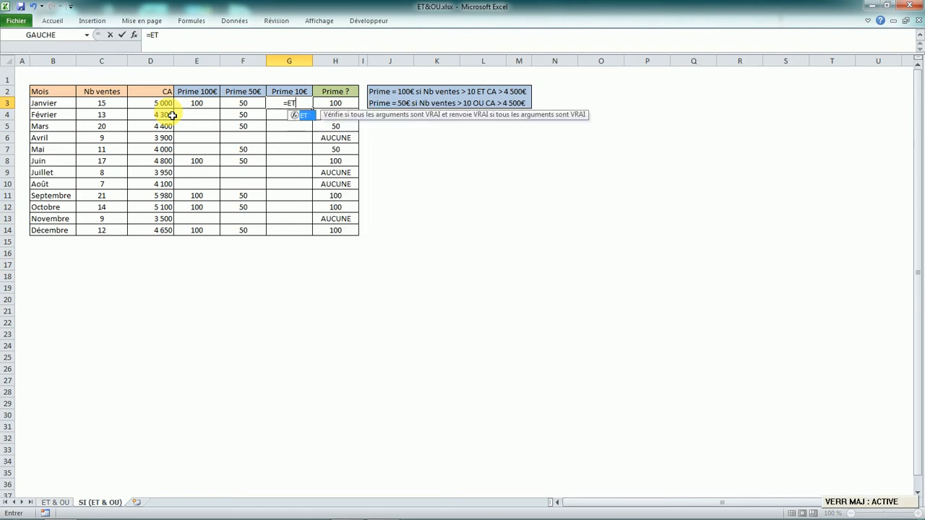
key(Caps_Lock)
text(()
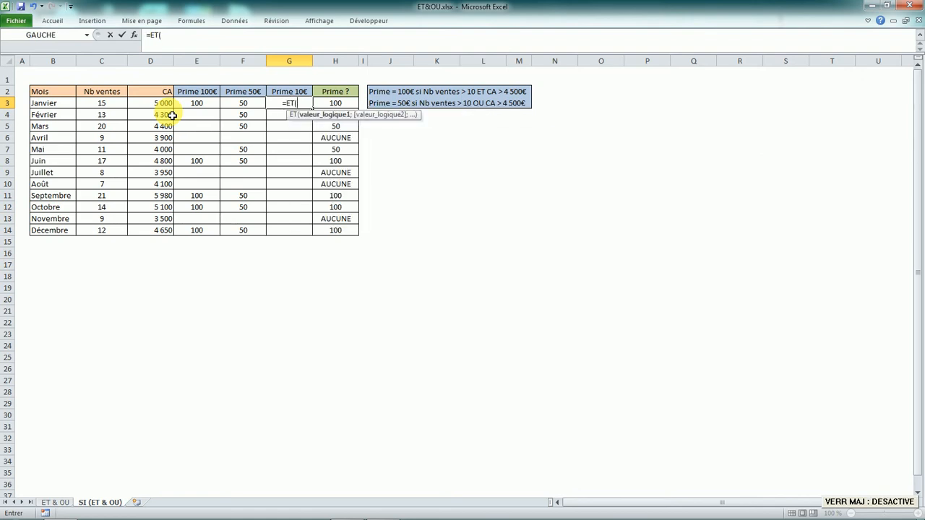
click(106, 102)
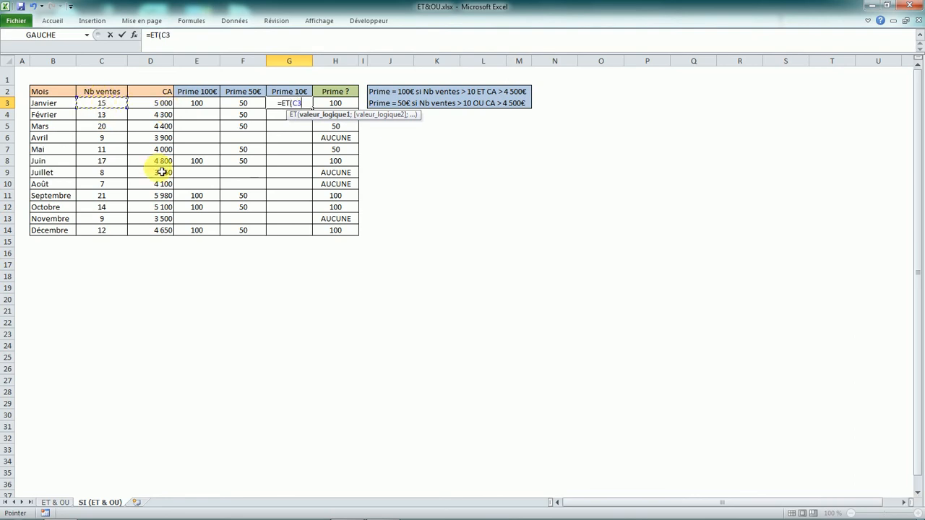
text(>5;)
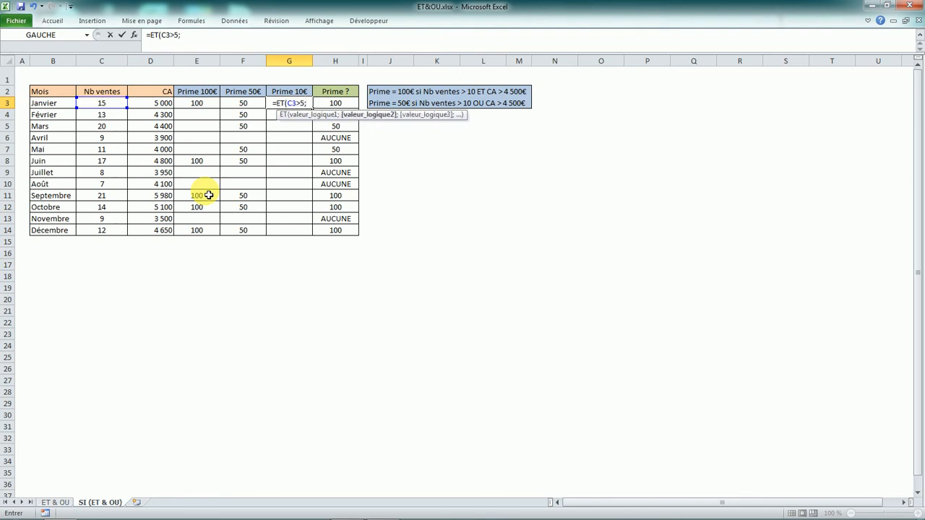
- Add D3>4000 as the second ET condition in G3, validate the formula and fill it down to G14
click(160, 104)
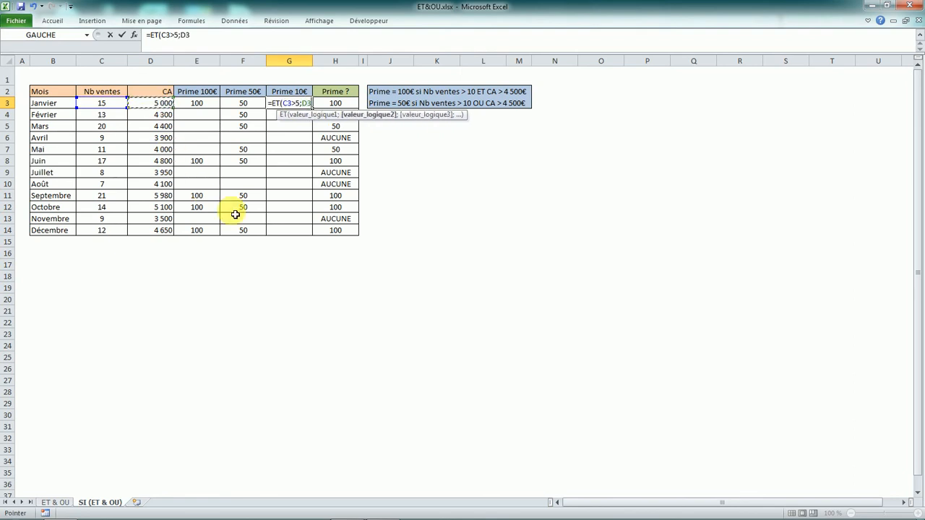
text(>4000))
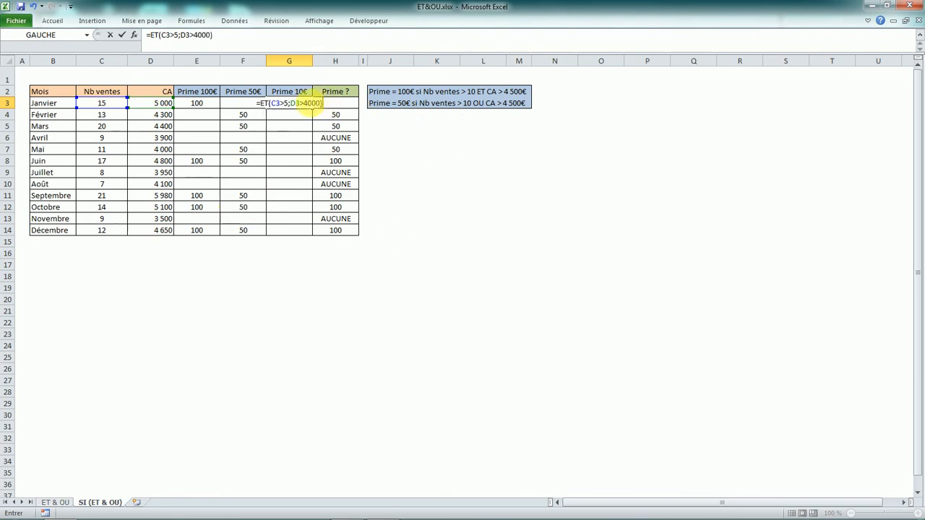
click(304, 105)
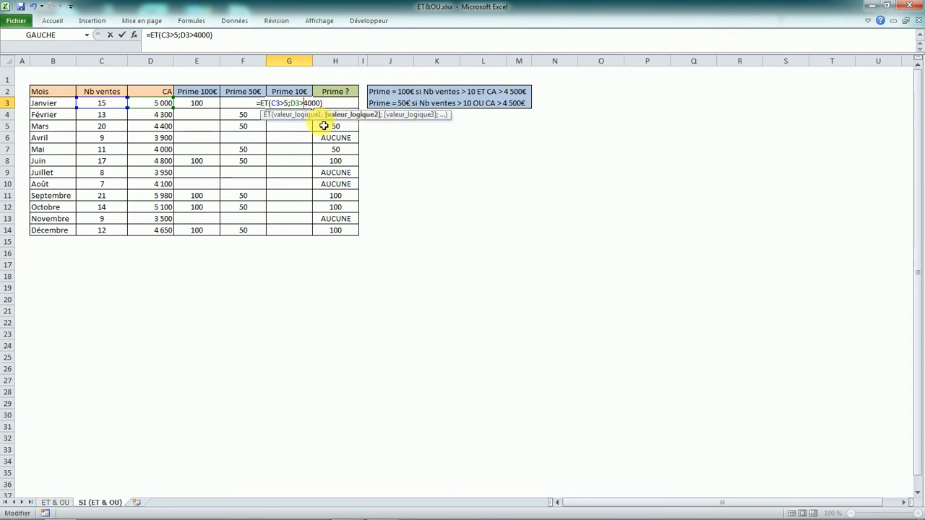
key(Return)
click(309, 106)
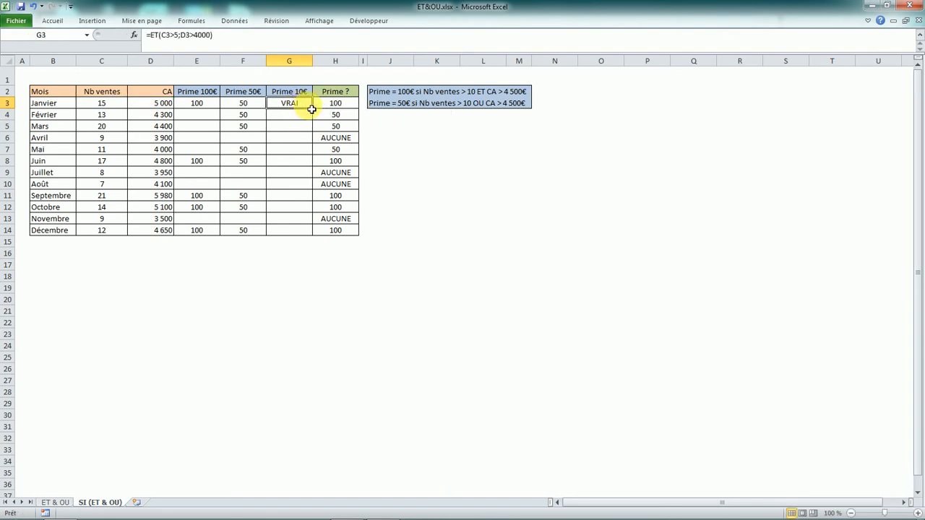
double_click(312, 109)
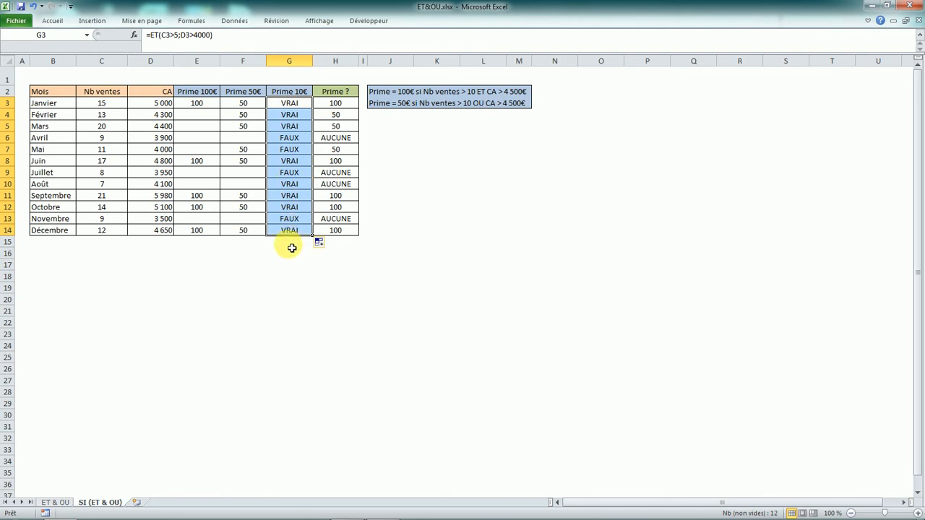
click(300, 175)
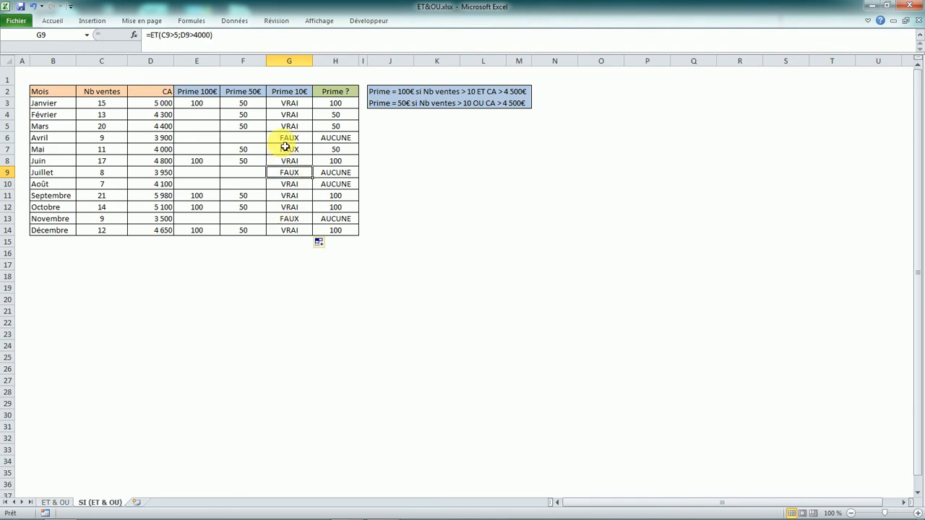
- Wrap G3's ET test in an SI function that returns 10 if true and empty text ("") if false
click(292, 104)
click(173, 35)
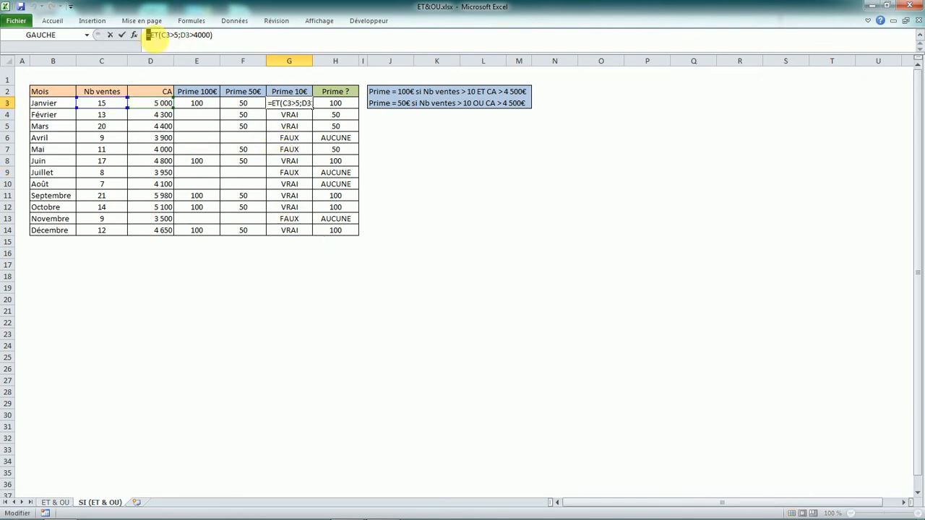
key(Caps_Lock)
text(SI)
key(Caps_Lock)
text(()
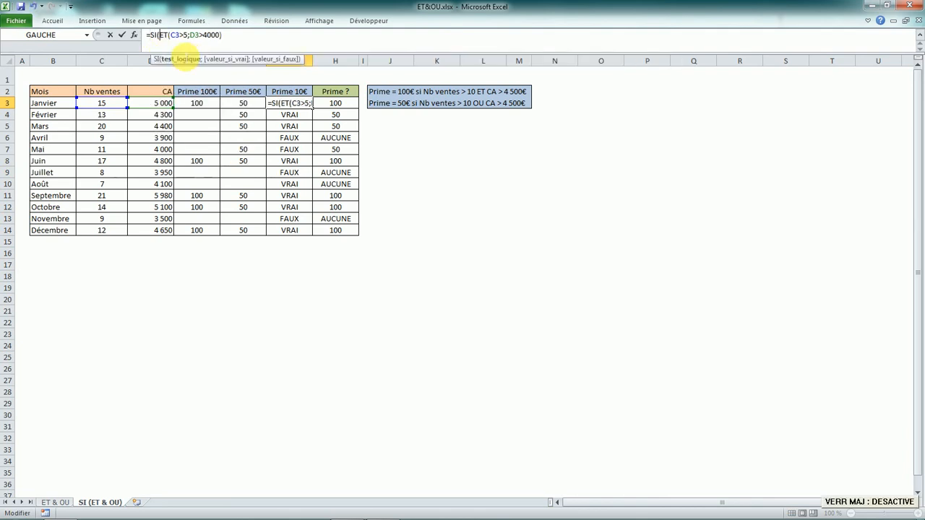
click(230, 35)
text(;)
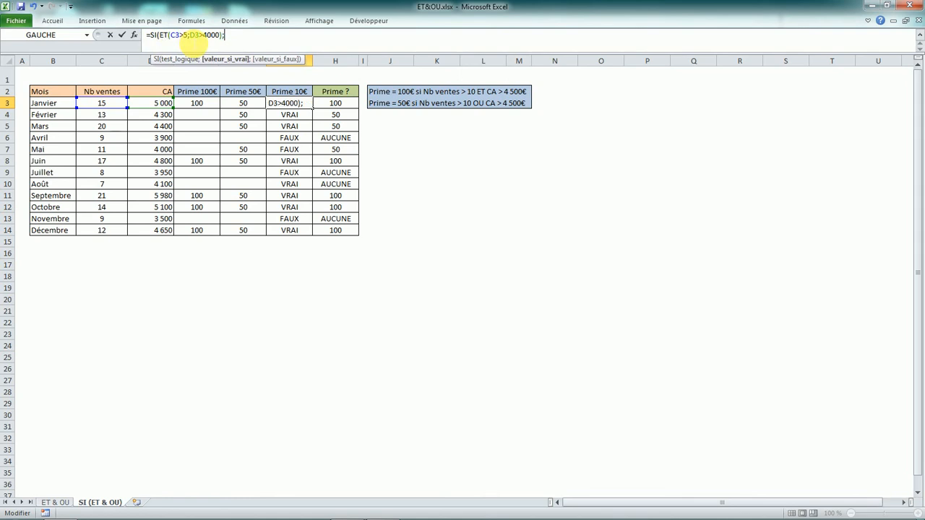
text(10;)
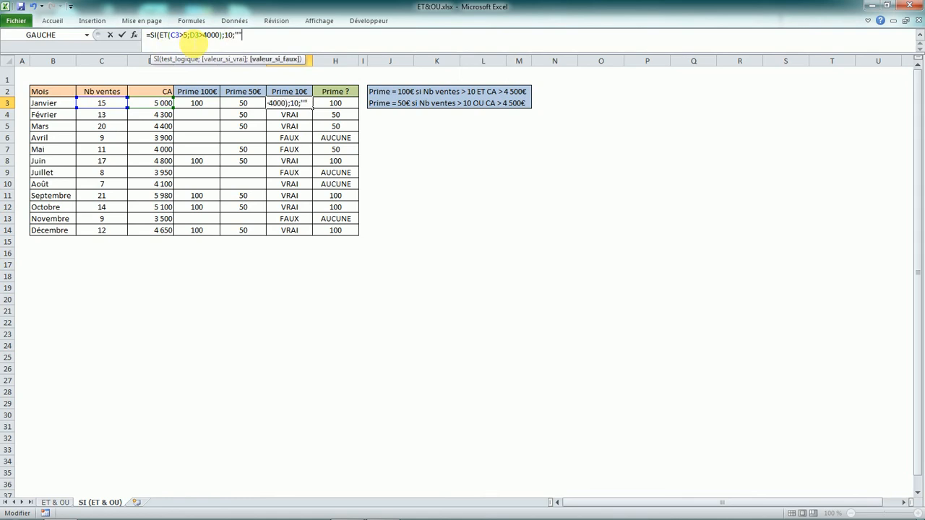
key(Return)
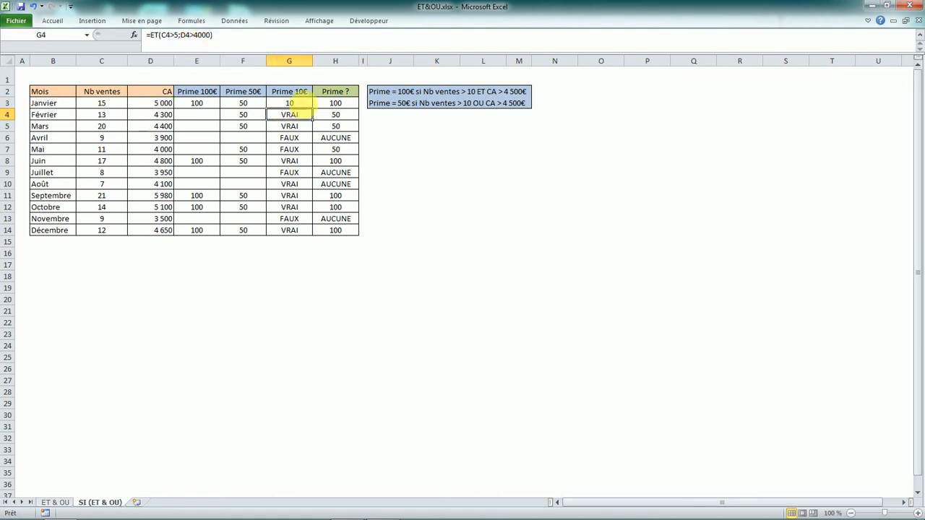
- Fill G3's SI formula down the Prime 10€ column through December in G14
click(302, 102)
double_click(312, 109)
click(376, 172)
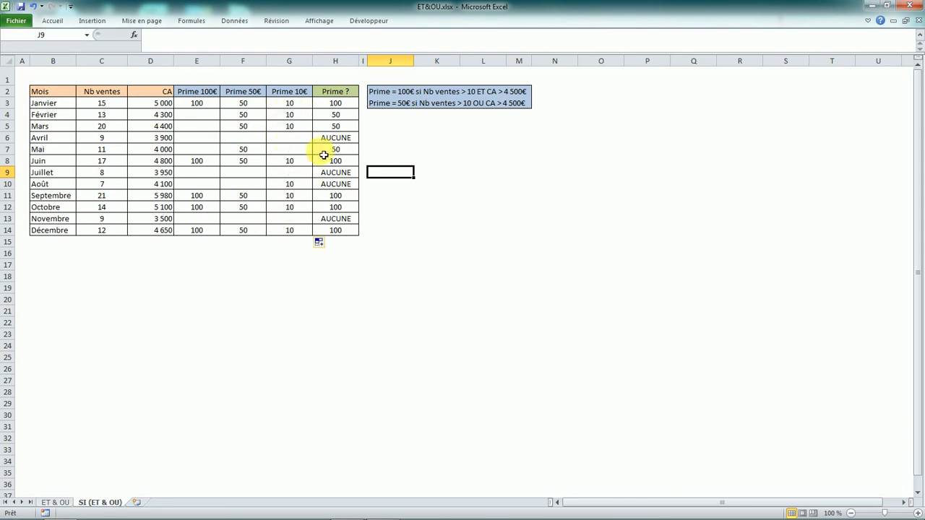
- Copy SI(ET(C3>5;D3>4000);10;"") from G3's formula without its equals sign
click(328, 105)
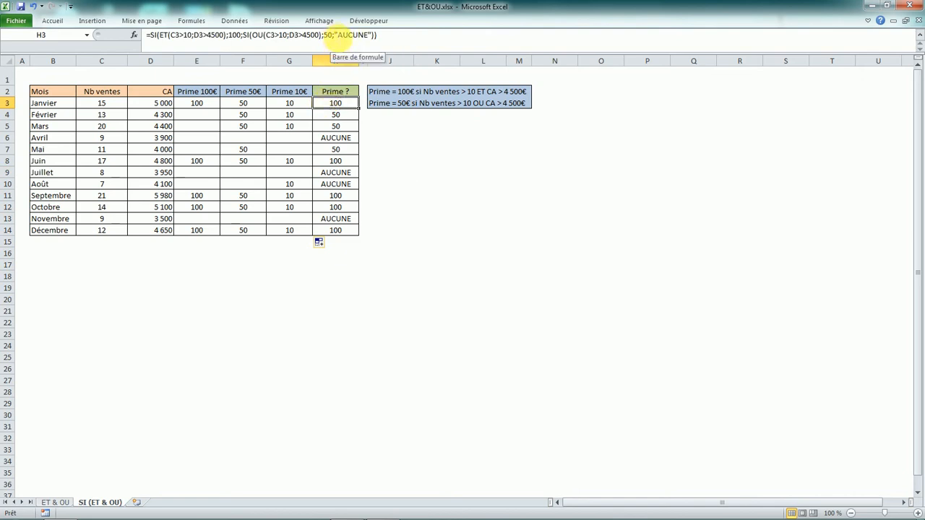
click(296, 106)
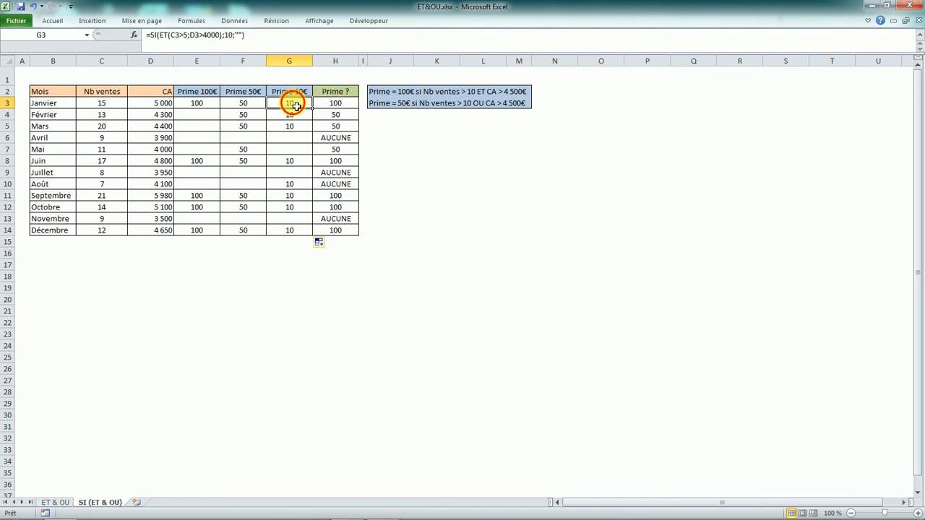
drag(149, 35, 260, 40)
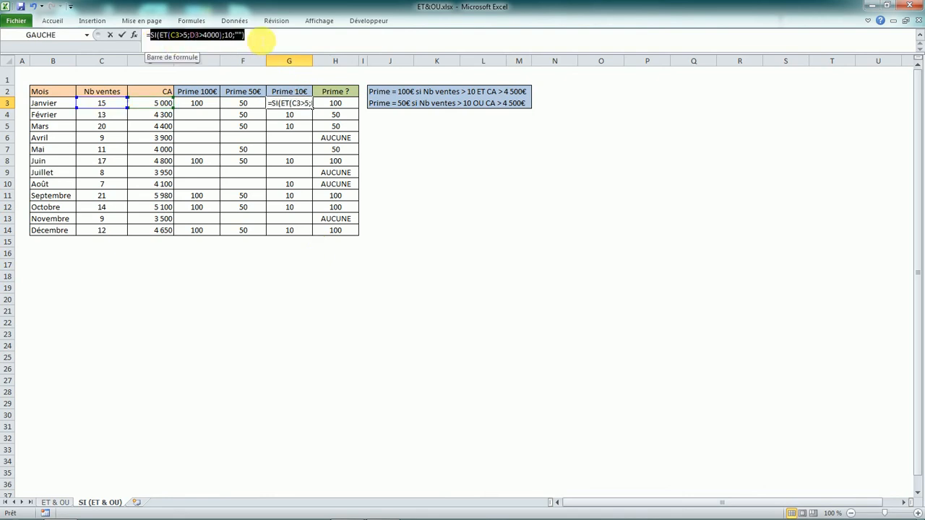
key(Return)
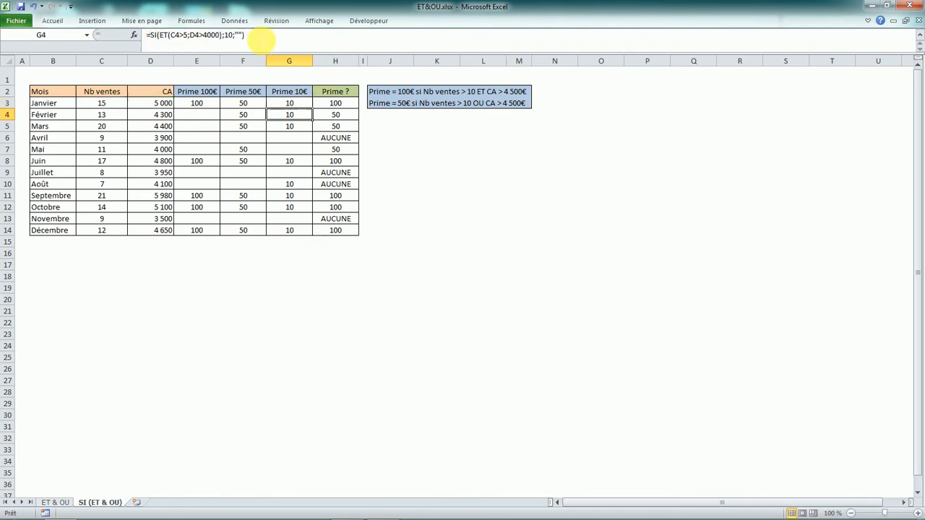
- Replace "AUCUNE" in H3's Prime ? formula with the copied SI(ET(C3>5;D3>4000);10;"")
click(335, 104)
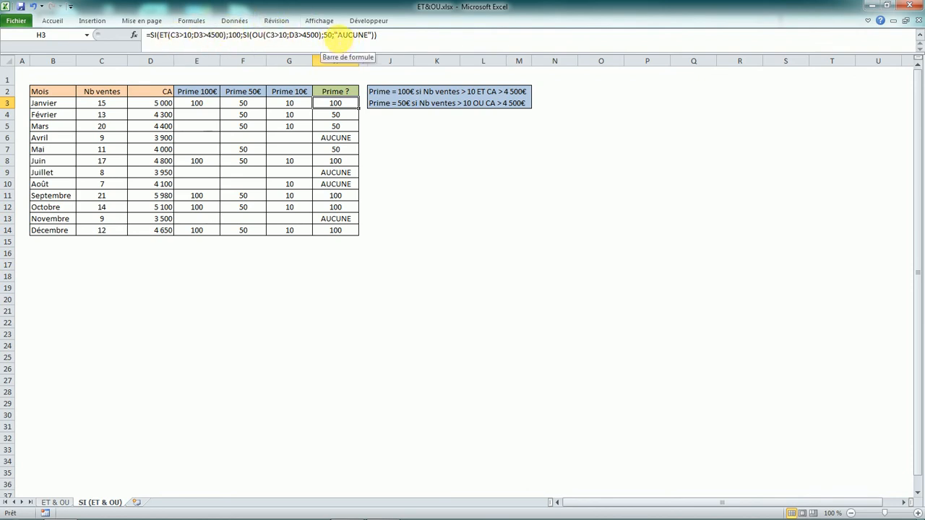
drag(335, 36, 364, 36)
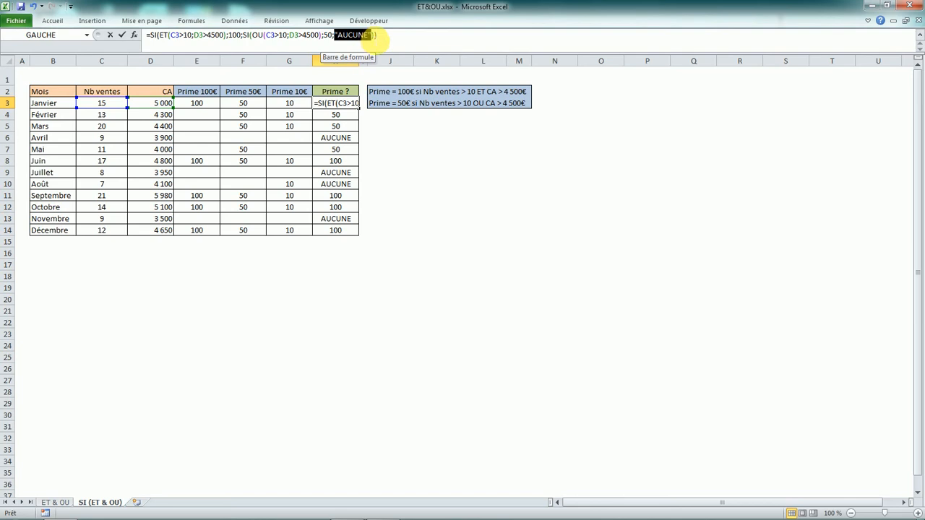
text(SI(ET(C3>5;D3>4000);10;""))
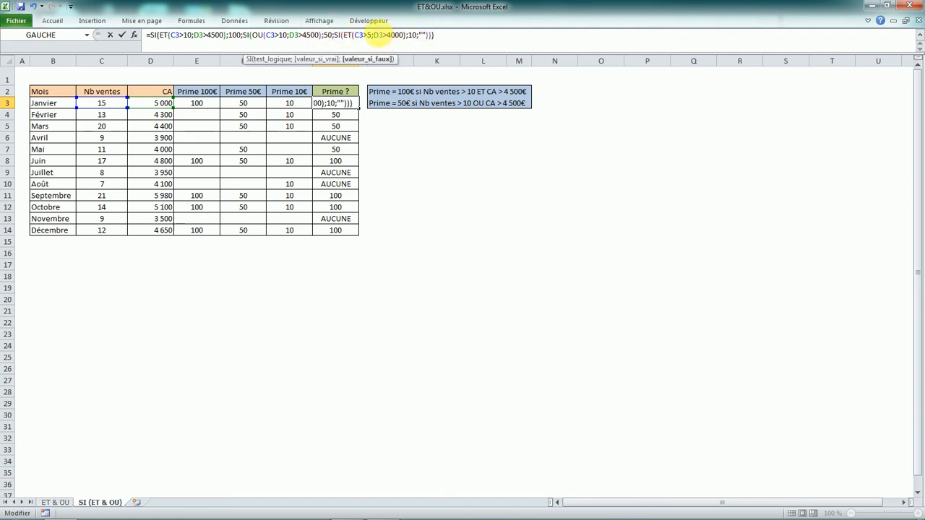
- Set the innermost SI's false value in H3 to "AUCUNE" and validate the formula
click(422, 34)
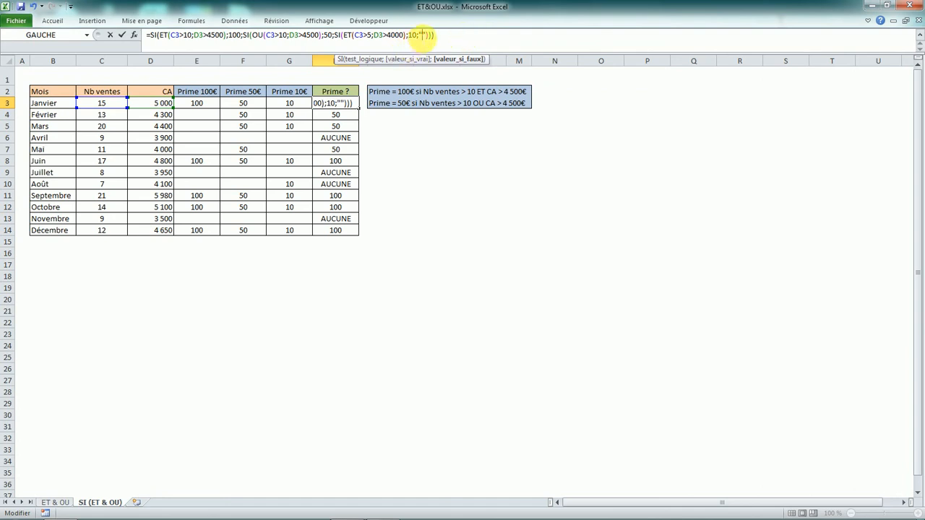
key(Caps_Lock)
text(AUCUNE)
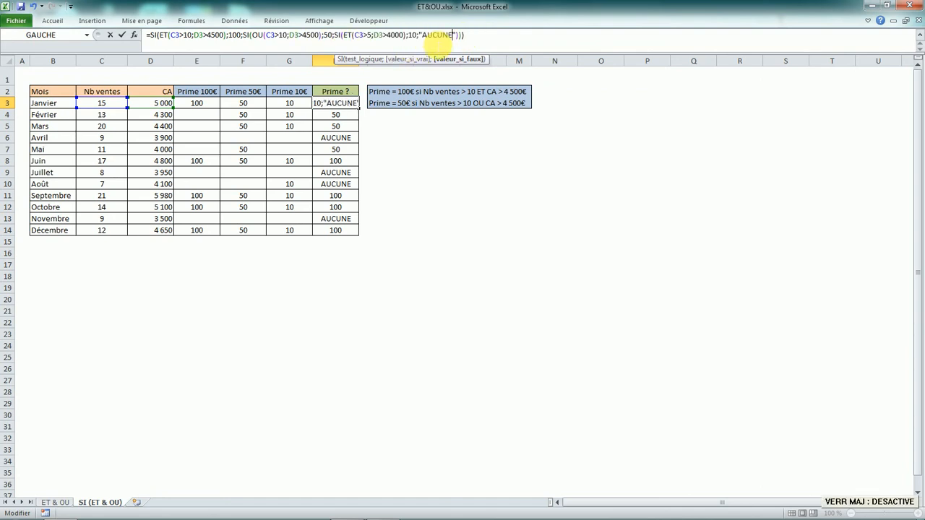
key(Return)
- Fill H3's nested formula down to H14 and check the Août result against the Prime 10€ column
click(350, 107)
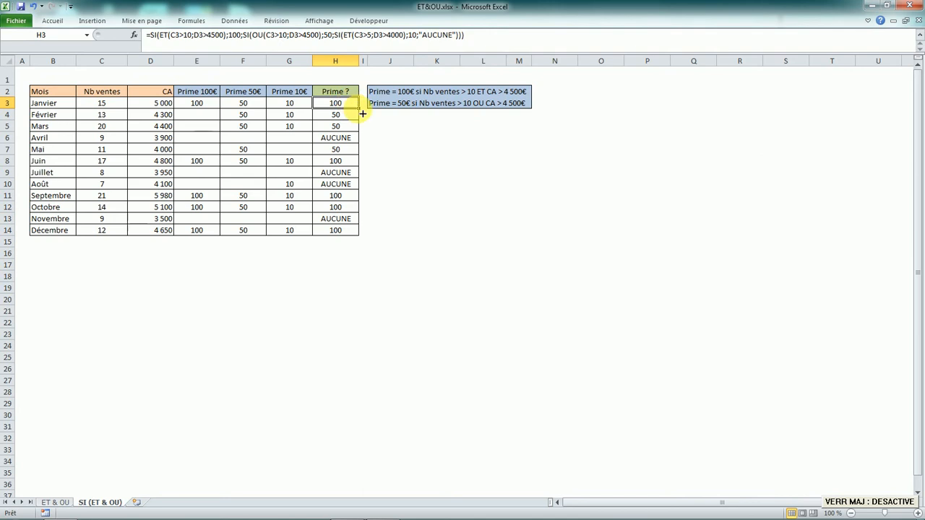
double_click(362, 114)
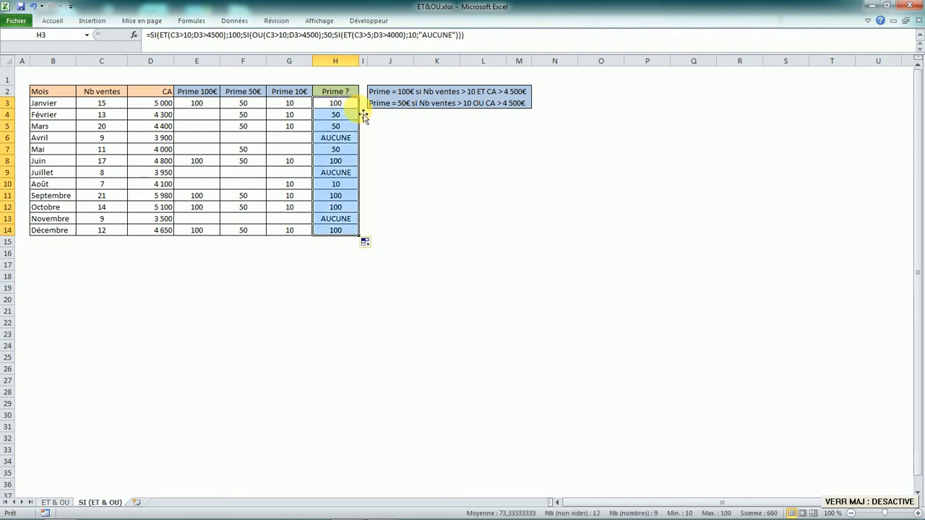
click(349, 187)
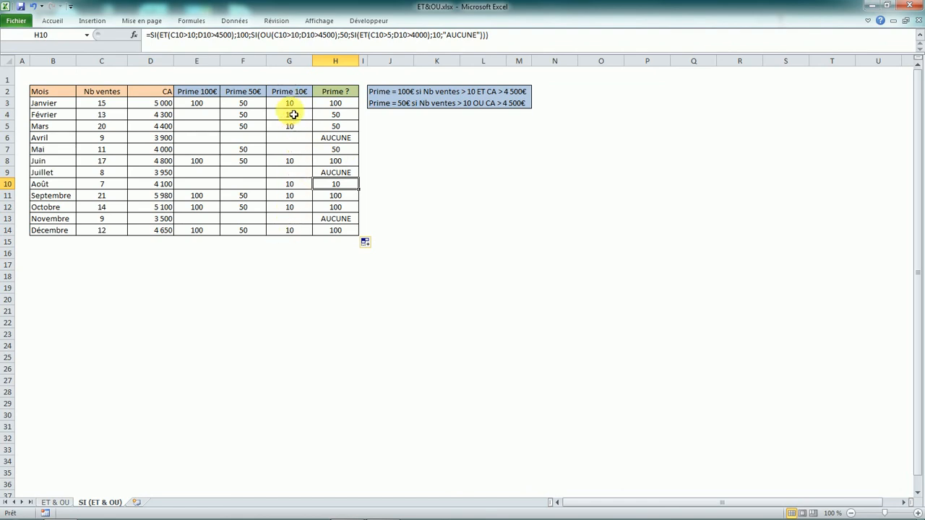
click(291, 149)
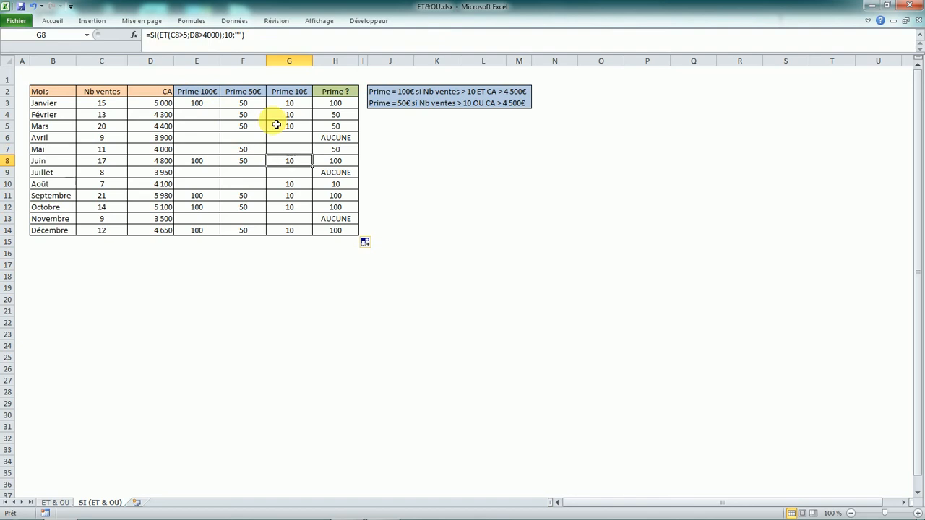
- Check Mai's Prime 50€ formula in F7 against its Nb ventes and CA values
click(246, 150)
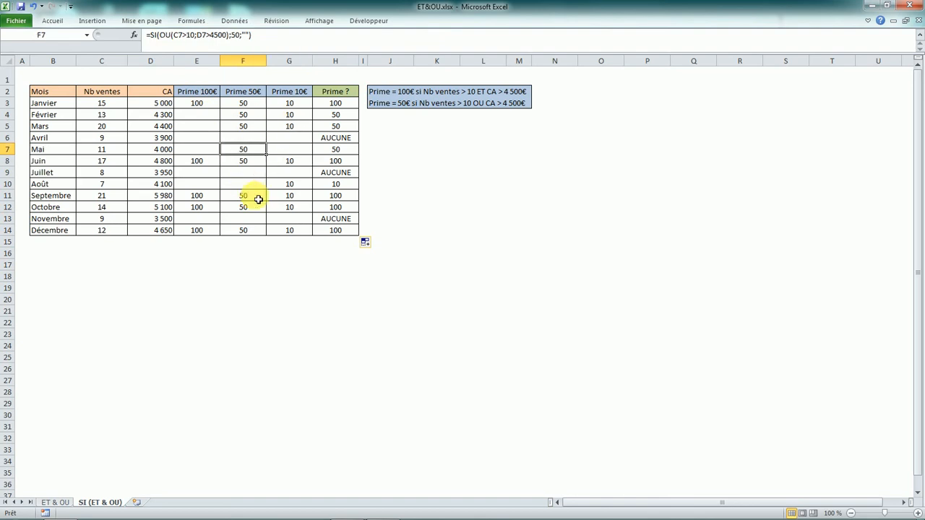
key(Down)
click(253, 152)
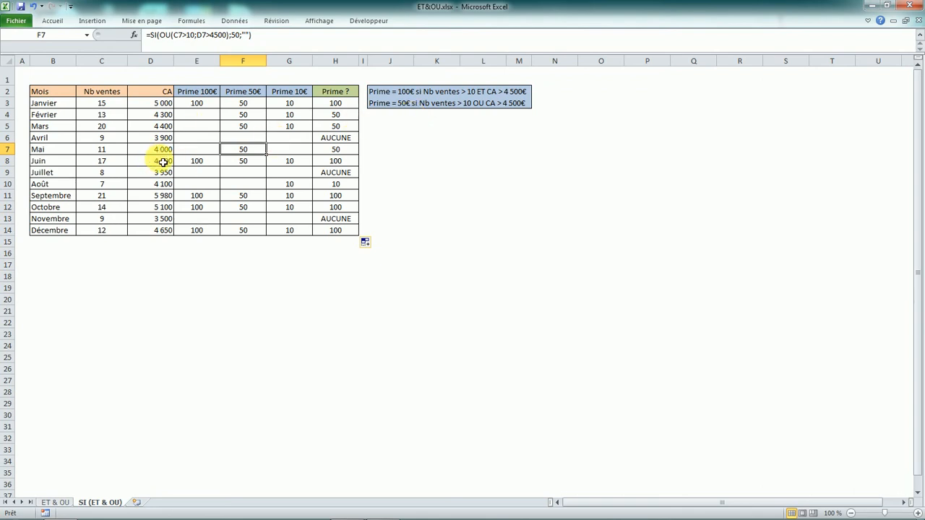
click(336, 149)
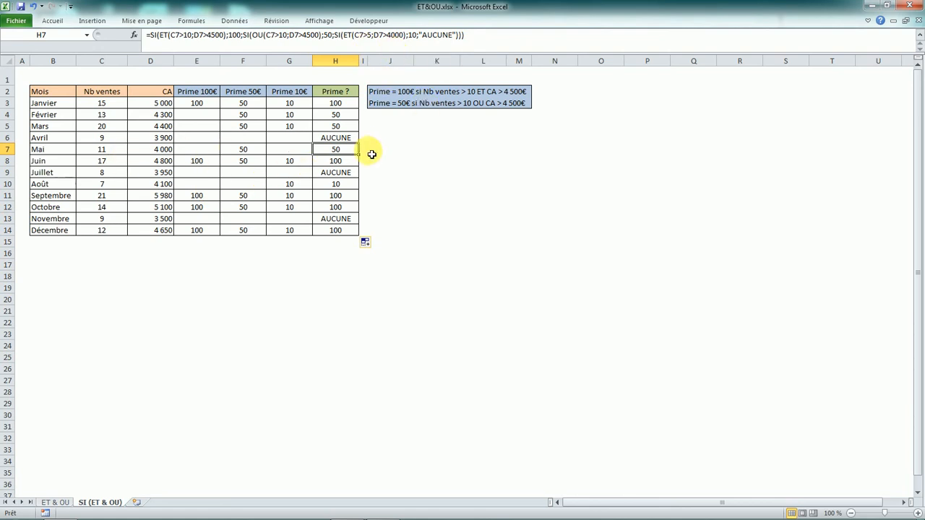
click(390, 35)
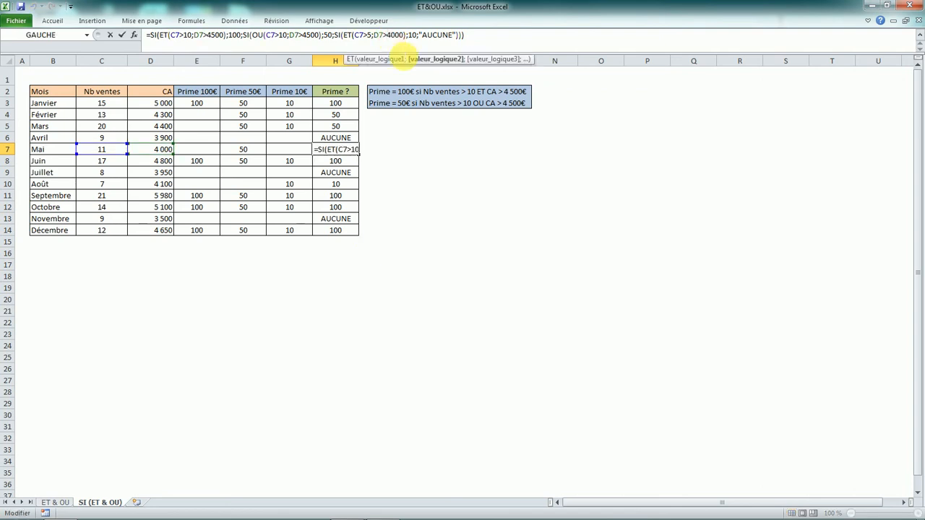
key(Return)
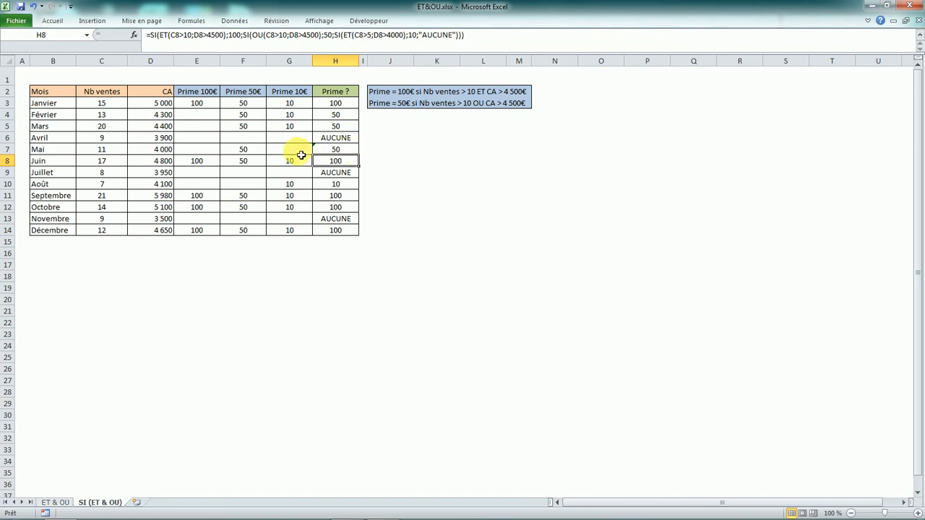
click(327, 152)
- Make the 4000 CA condition in G7's Prime 10€ formula inclusive, so a CA of exactly 4000 qualifies
click(292, 150)
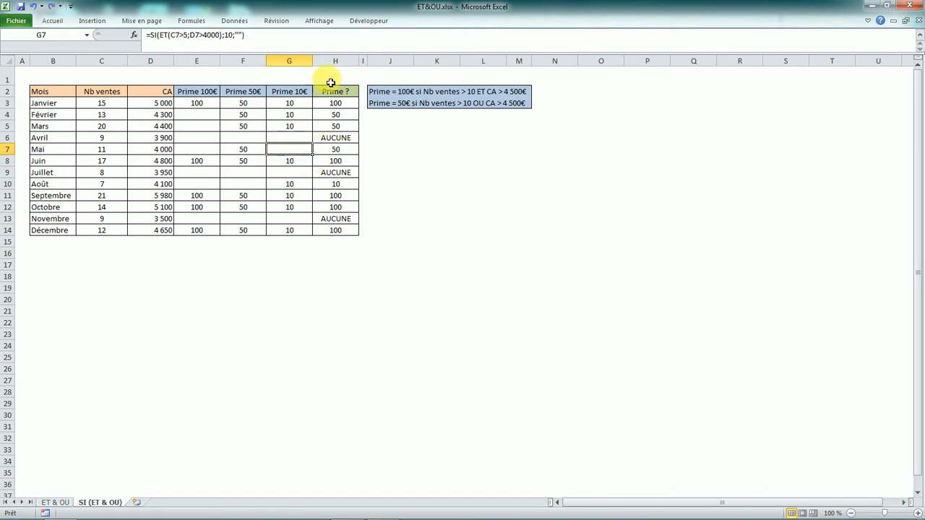
click(203, 36)
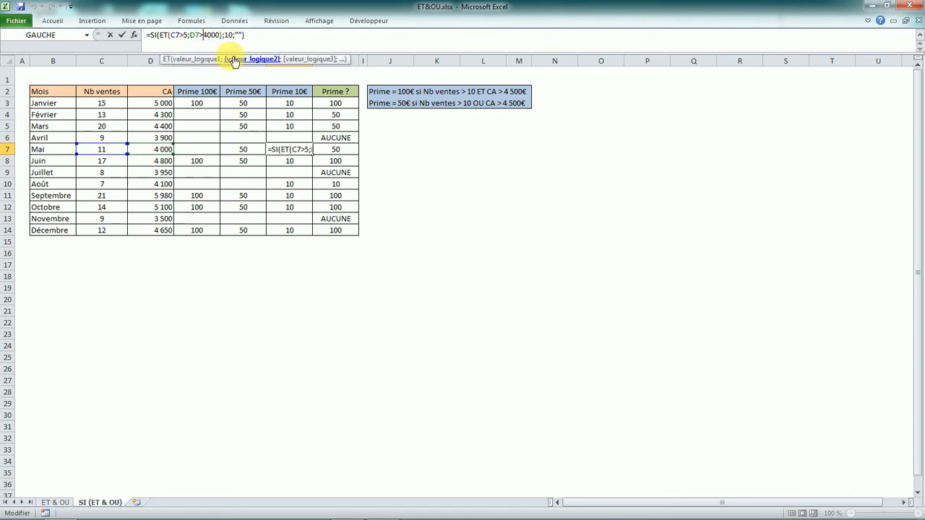
key(Return)
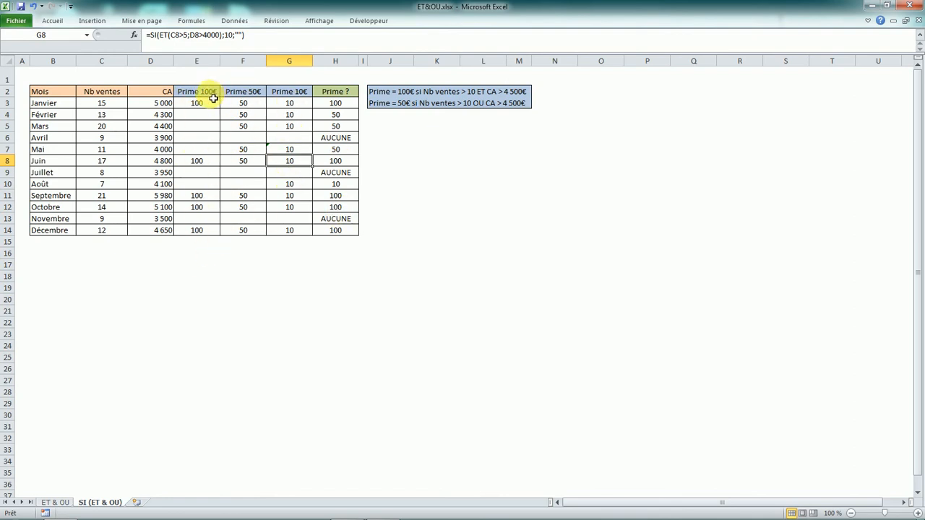
- Select the results under Prime 100€, Prime 50€ and Prime 10€, starting from the Janvier row
drag(202, 103, 292, 224)
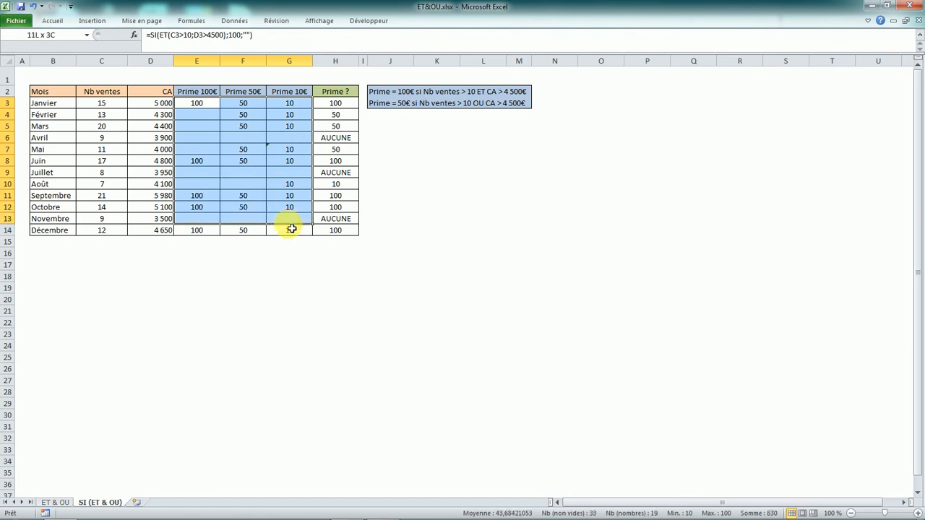